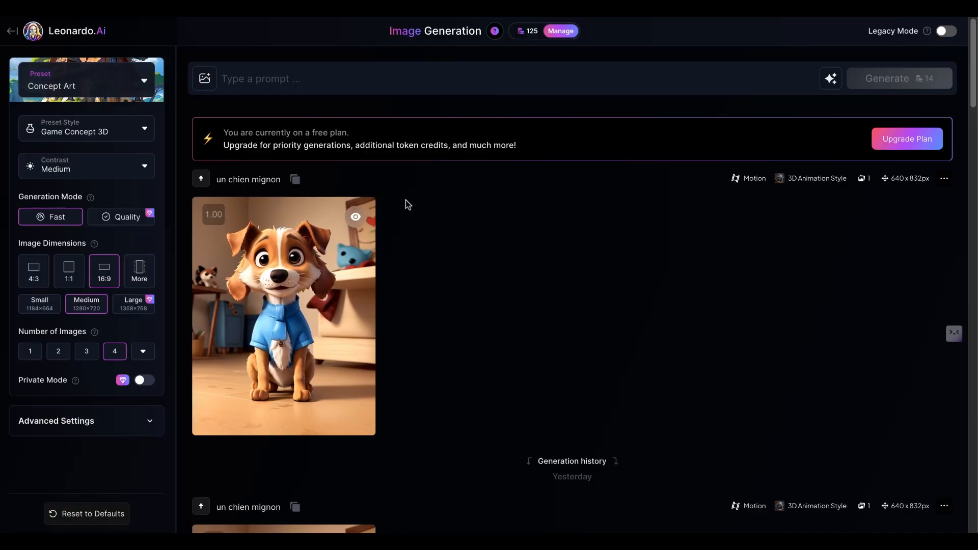
Step: Browse the generation history and personal feed, and view the prompt details of the farm image with two children and lambs
{"action": "scroll", "coordinate": [408, 204], "scroll_direction": "down", "scroll_amount": 10}
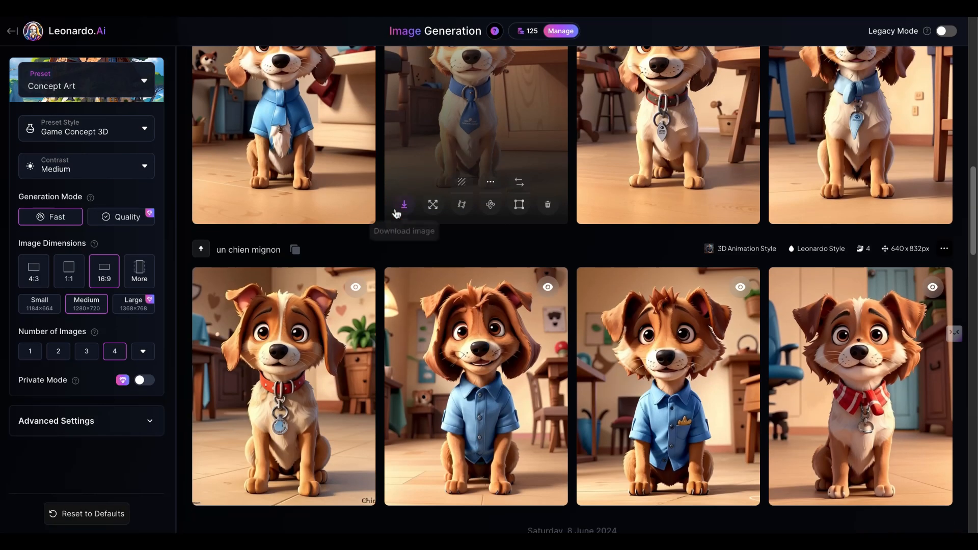
{"action": "scroll", "coordinate": [355, 216], "scroll_direction": "down", "scroll_amount": 10}
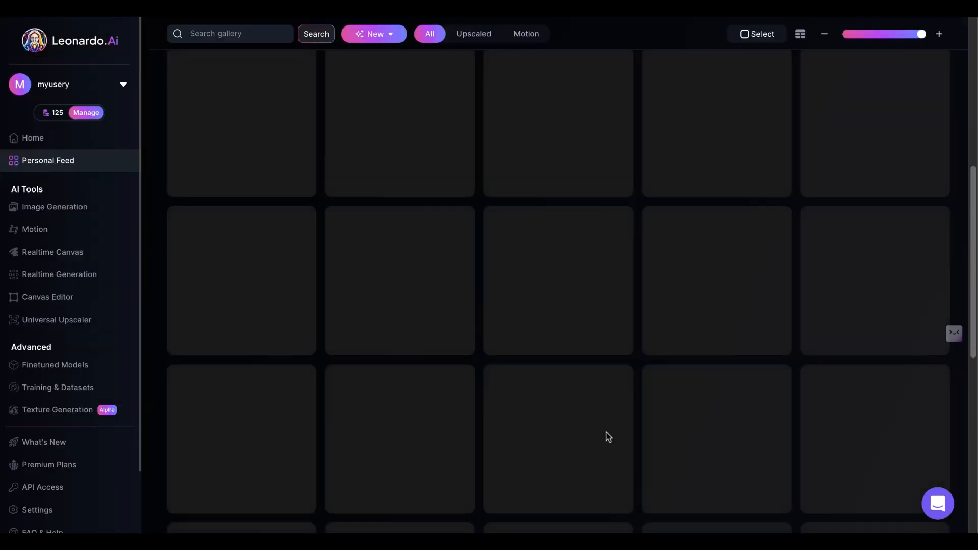
{"action": "scroll", "coordinate": [514, 402], "scroll_direction": "down", "scroll_amount": 15}
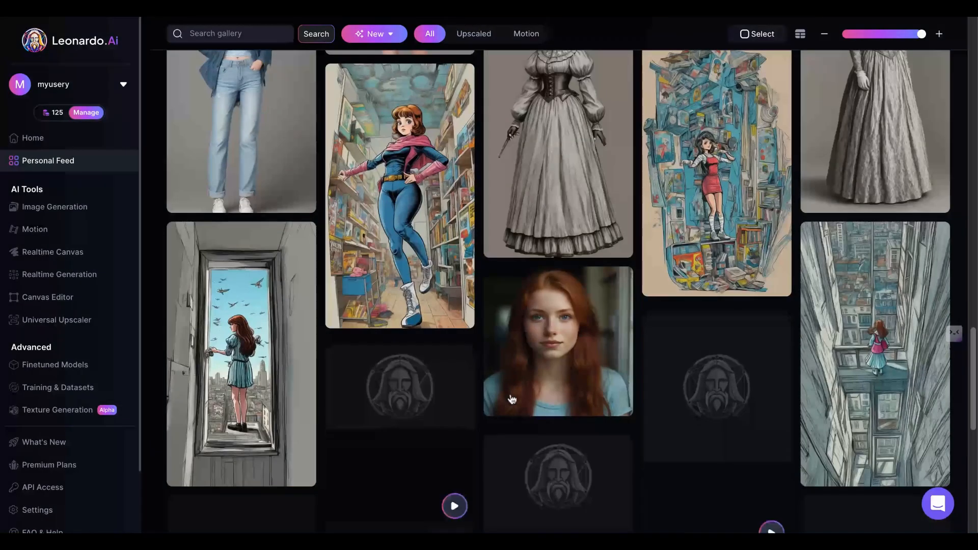
{"action": "scroll", "coordinate": [311, 297], "scroll_direction": "down", "scroll_amount": 2}
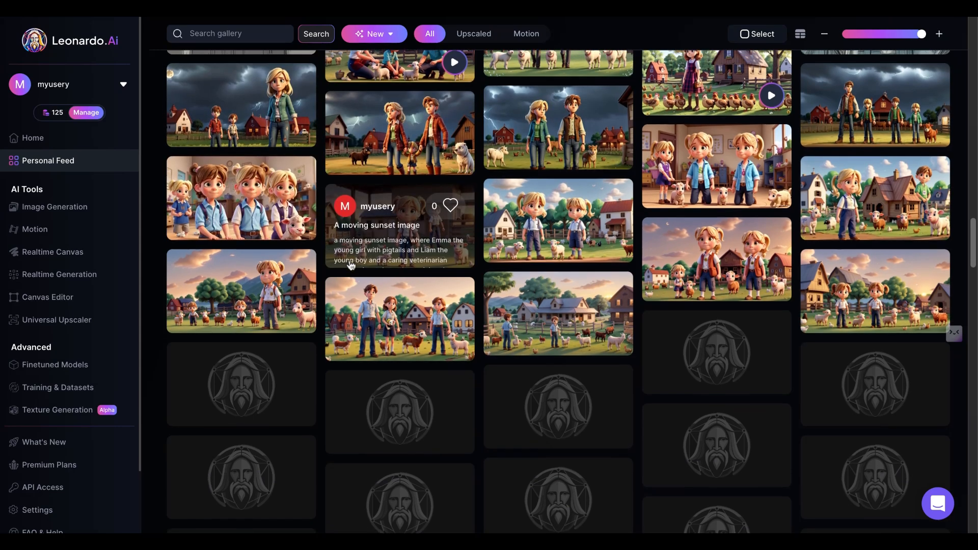
{"action": "scroll", "coordinate": [418, 224], "scroll_direction": "down", "scroll_amount": 1}
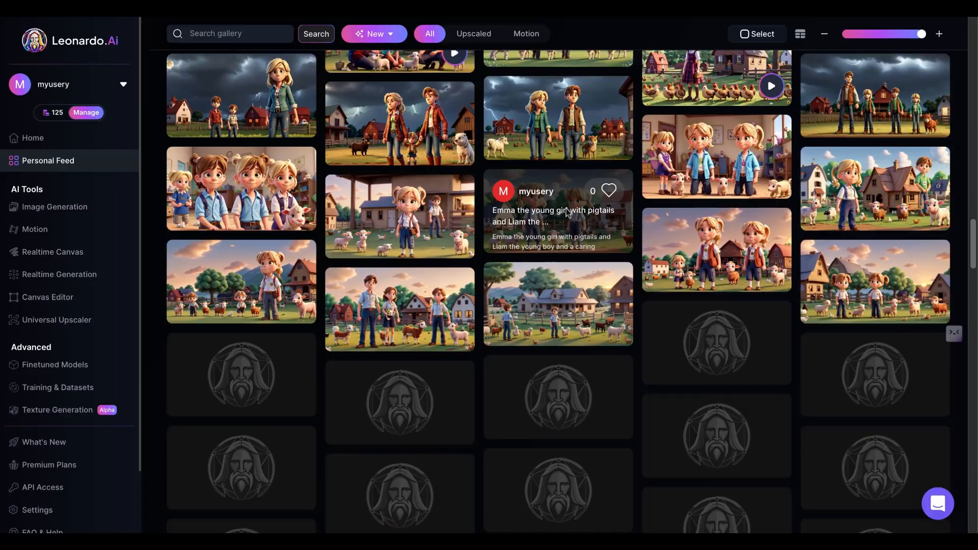
{"action": "left_click", "coordinate": [568, 213]}
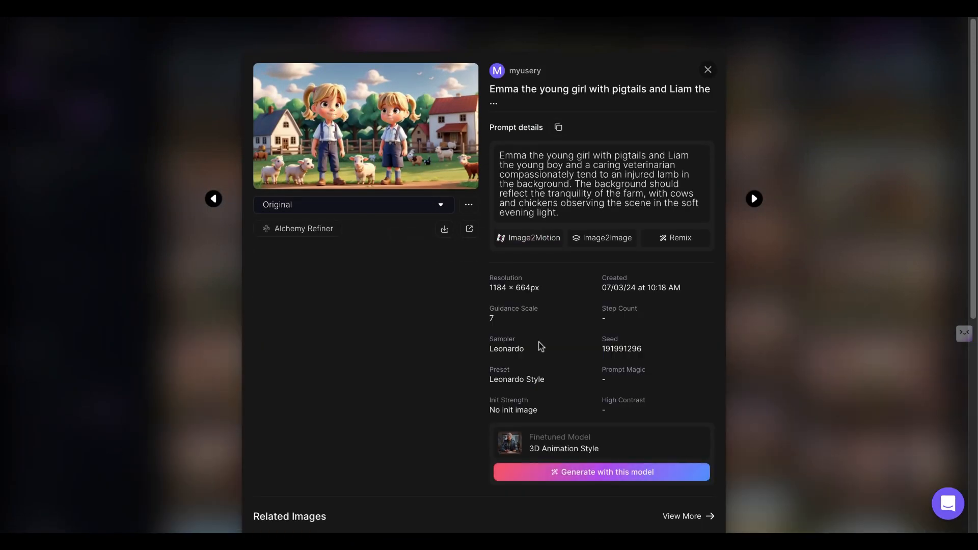
{"action": "left_click", "coordinate": [707, 70]}
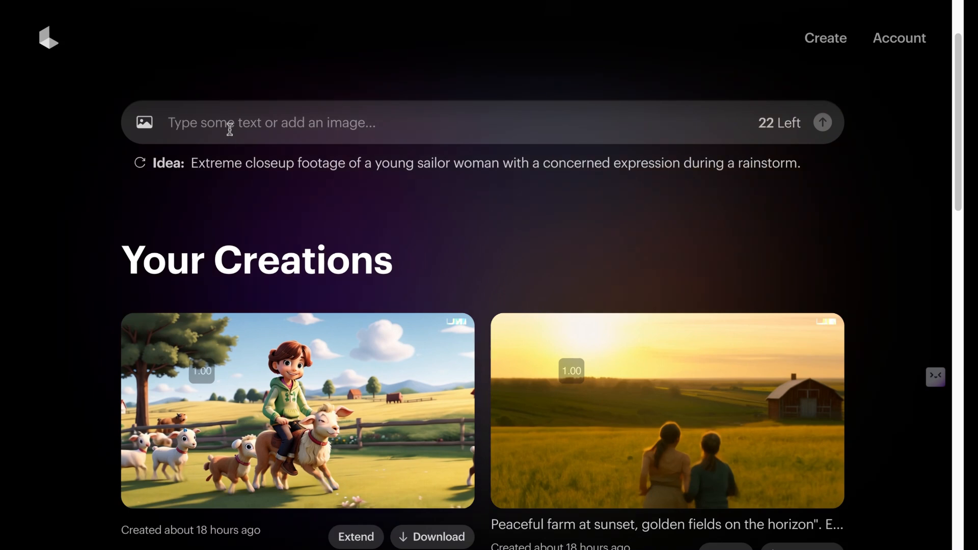
Step: Switch to Luma and view the creation of the boy riding a goat among farm animals, returning to the creations list
{"action": "left_click", "coordinate": [371, 410]}
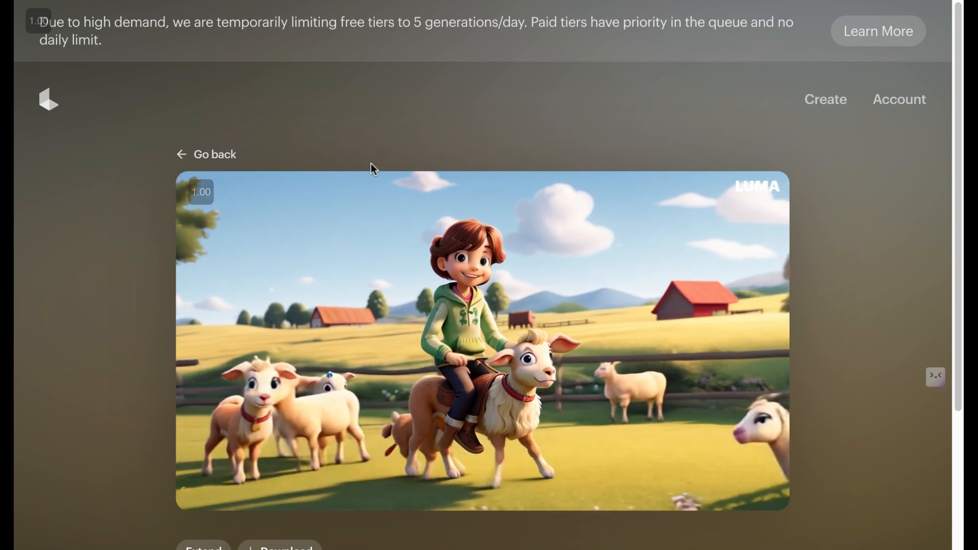
{"action": "left_click", "coordinate": [187, 155]}
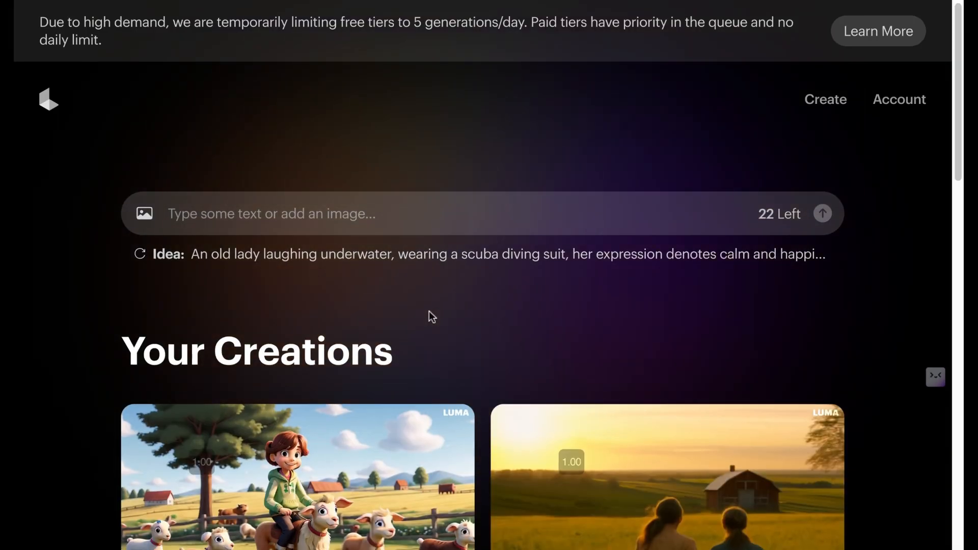
{"action": "scroll", "coordinate": [395, 324], "scroll_direction": "down", "scroll_amount": 1}
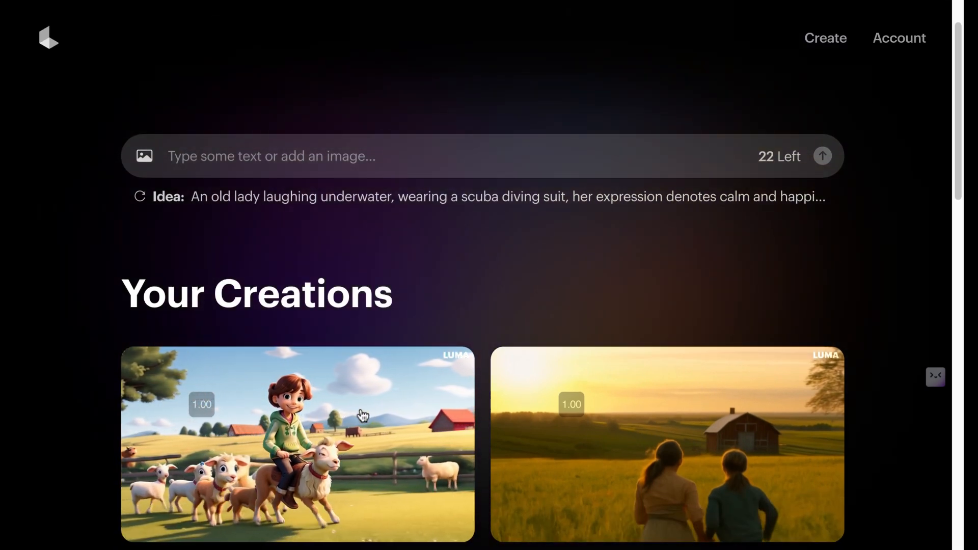
{"action": "scroll", "coordinate": [362, 415], "scroll_direction": "down", "scroll_amount": 1}
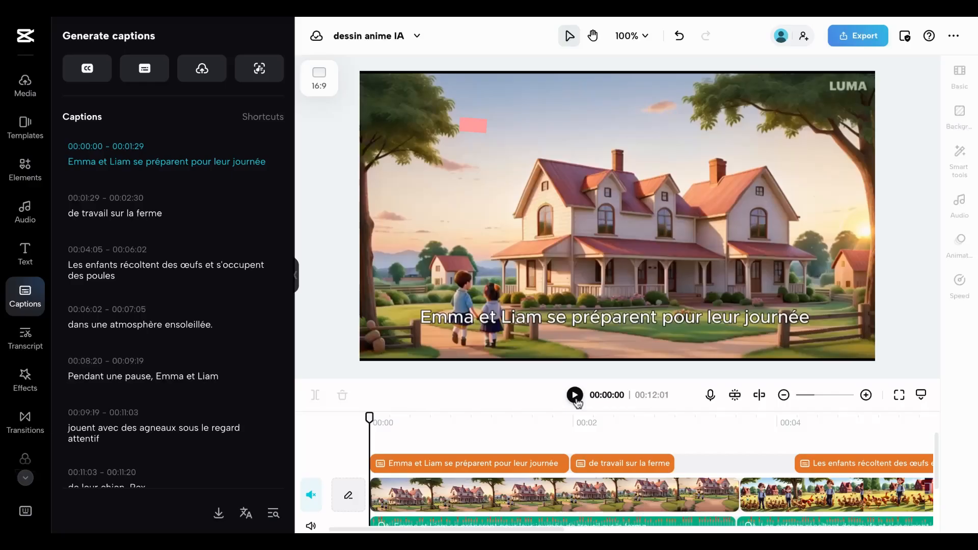
Step: Switch to the CapCut project "dessin anime IA" and play the captioned video from the start, pausing during the chicken scene
{"action": "left_click", "coordinate": [577, 401]}
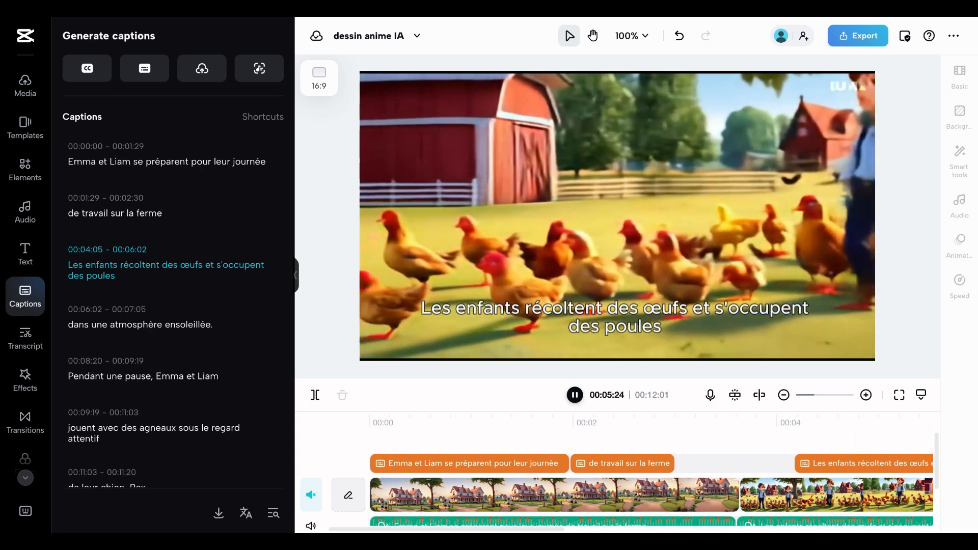
{"action": "key", "text": "space"}
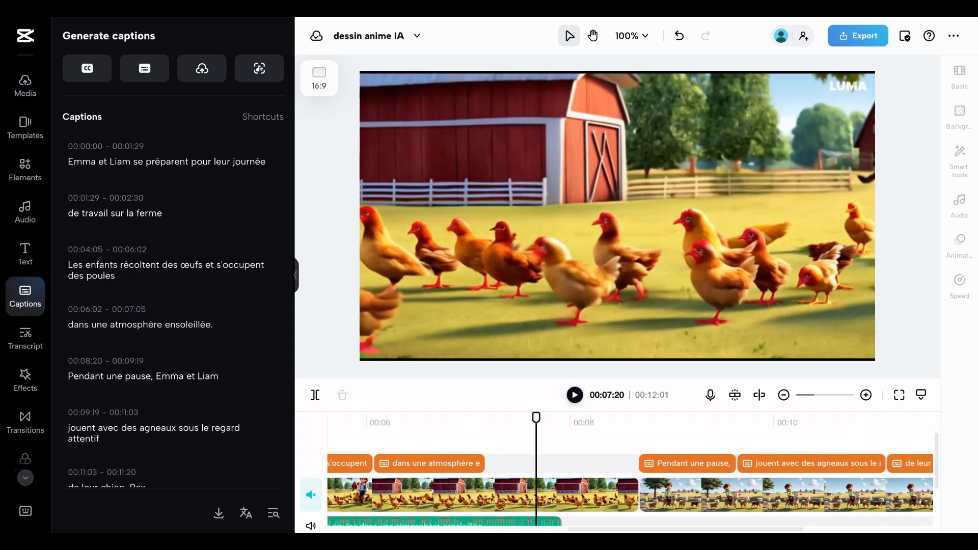
Step: Move the "Pendant une pause" narration clip onto the upper audio track, directly after the preceding narration, and play the result
{"action": "scroll", "coordinate": [573, 497], "scroll_direction": "down", "scroll_amount": 2}
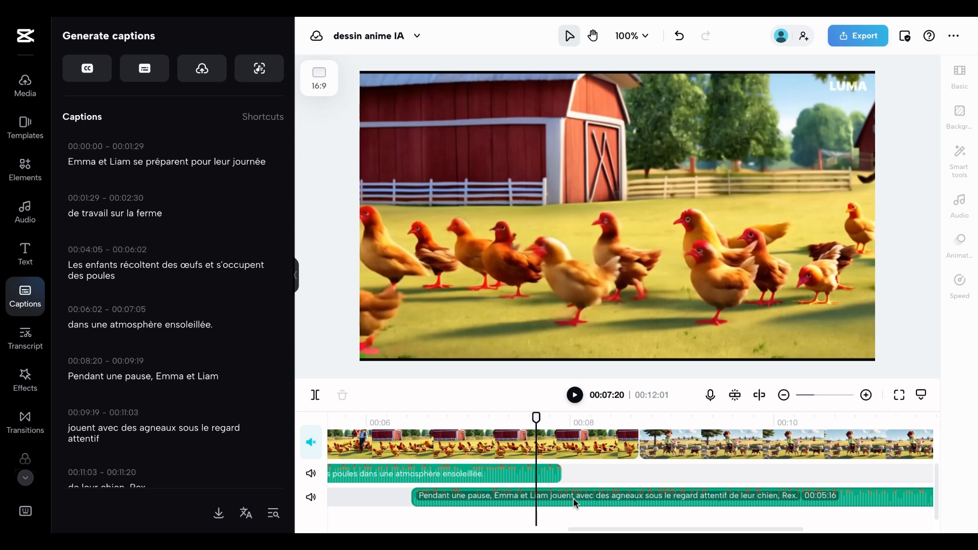
{"action": "left_click", "coordinate": [596, 500]}
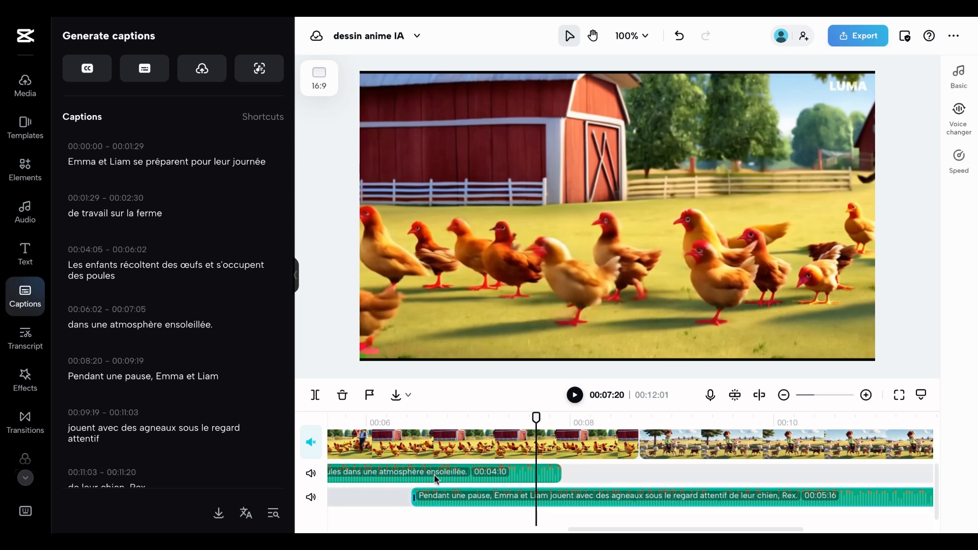
{"action": "scroll", "coordinate": [664, 496], "scroll_direction": "down", "scroll_amount": 1}
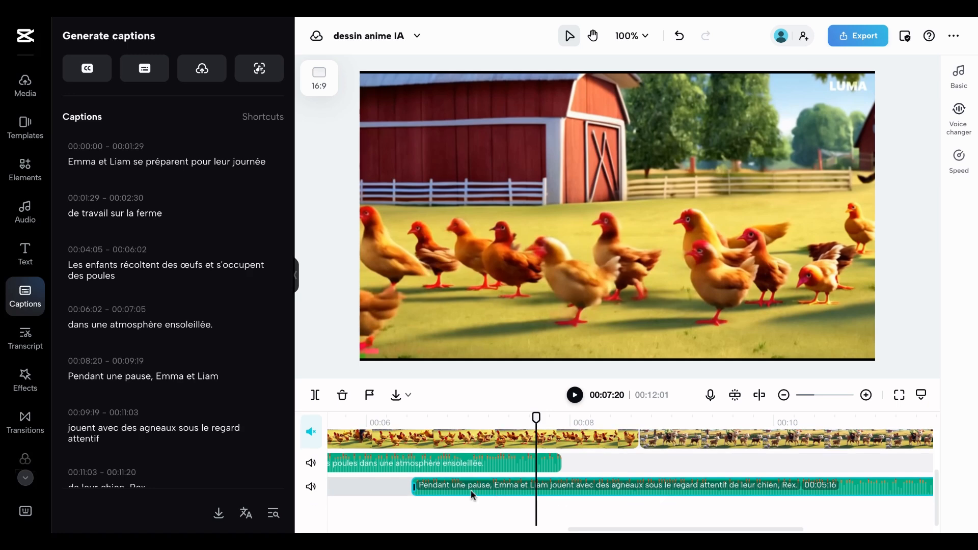
{"action": "scroll", "coordinate": [470, 490], "scroll_direction": "up", "scroll_amount": 3}
{"action": "scroll", "coordinate": [576, 509], "scroll_direction": "down", "scroll_amount": 3}
{"action": "left_click_drag", "start_coordinate": [627, 462], "coordinate": [624, 469]}
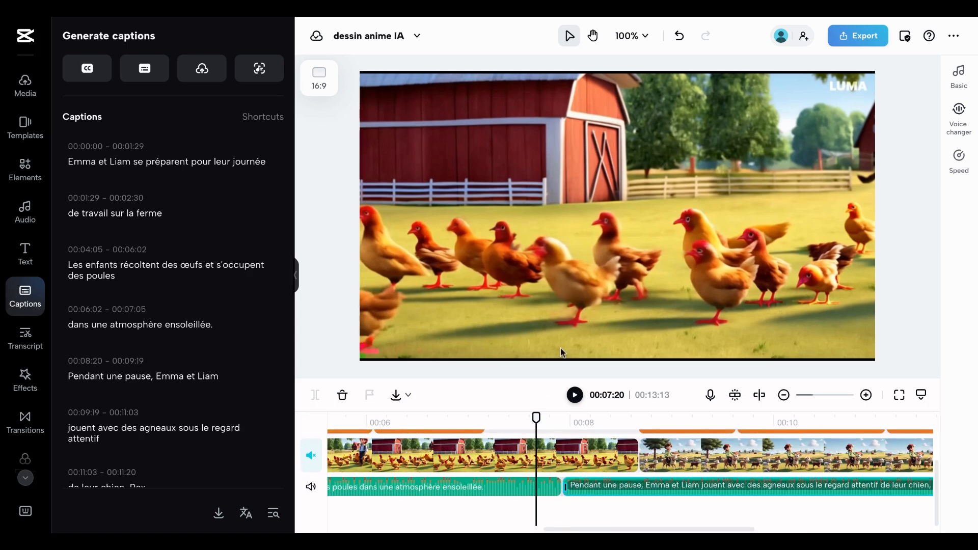
{"action": "left_click", "coordinate": [575, 396]}
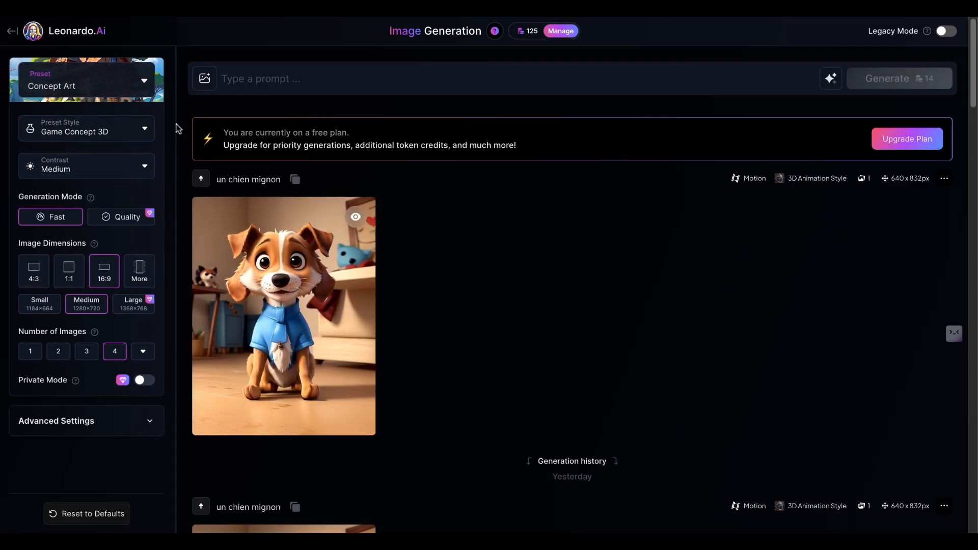
Step: Switch to Leonardo.Ai and enlarge the first dog image in the 768 x 1024 "un chien mignon" set
{"action": "scroll", "coordinate": [240, 222], "scroll_direction": "down", "scroll_amount": 10}
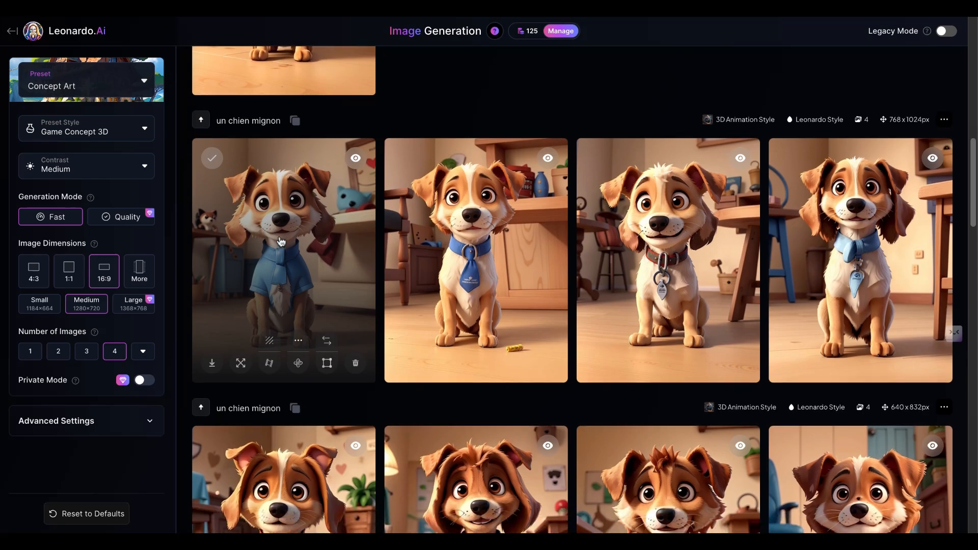
{"action": "left_click", "coordinate": [280, 241]}
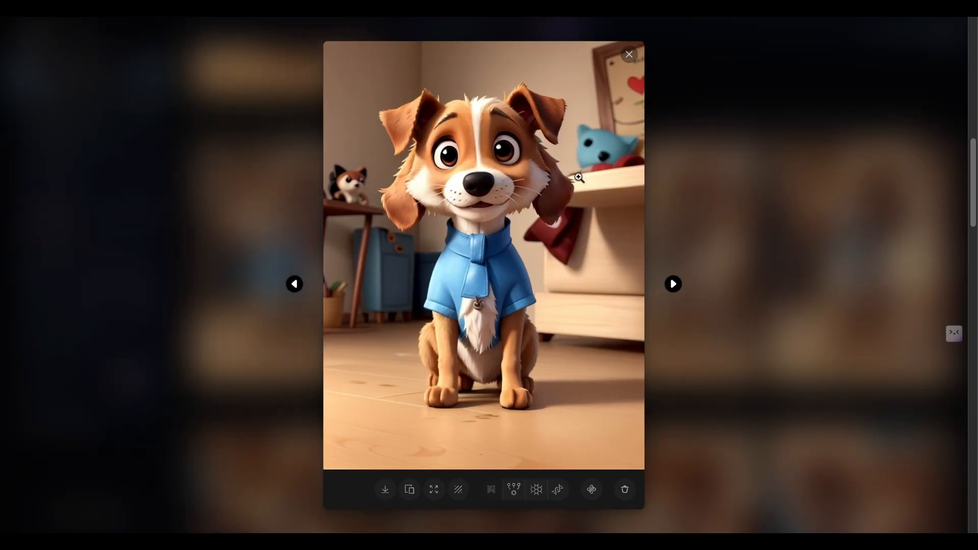
{"action": "left_click", "coordinate": [726, 202]}
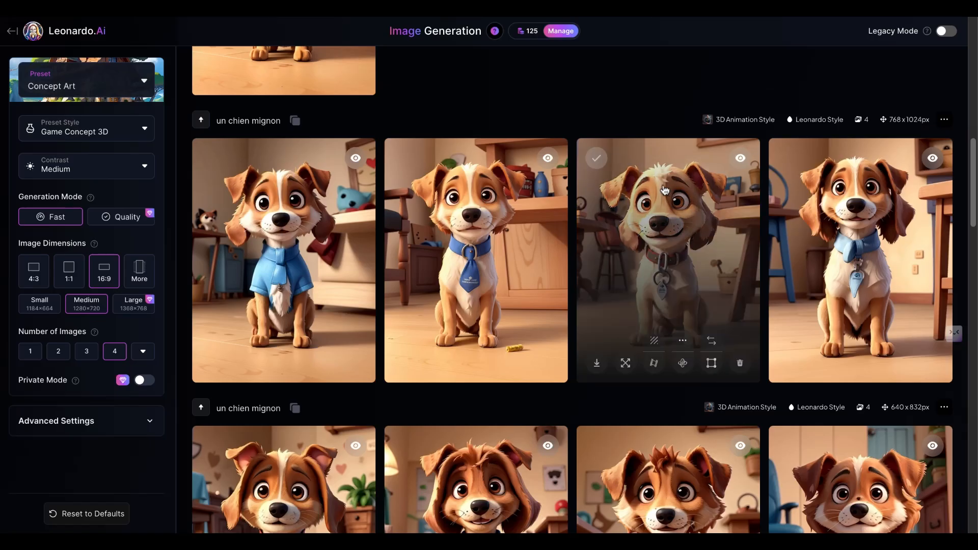
Step: Review the generation info of the 768 x 1024 "un chien mignon" image set, including its settings and finetuned model
{"action": "left_click", "coordinate": [943, 120]}
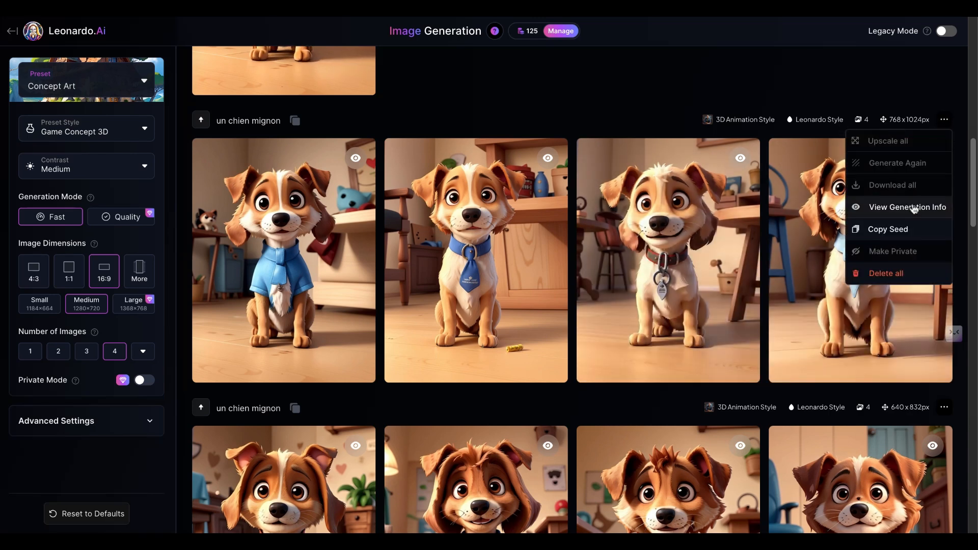
{"action": "left_click", "coordinate": [896, 207]}
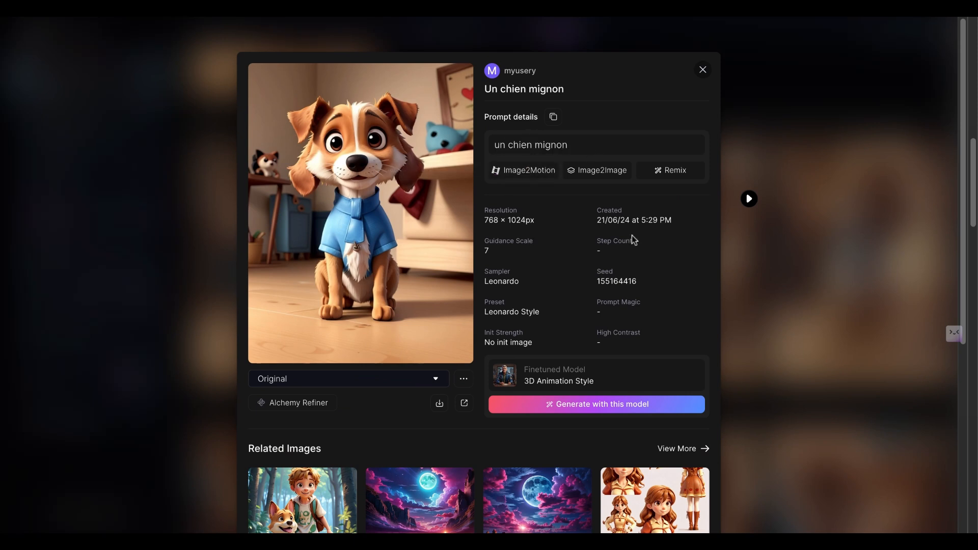
{"action": "left_click", "coordinate": [540, 220]}
{"action": "scroll", "coordinate": [585, 342], "scroll_direction": "down", "scroll_amount": 1}
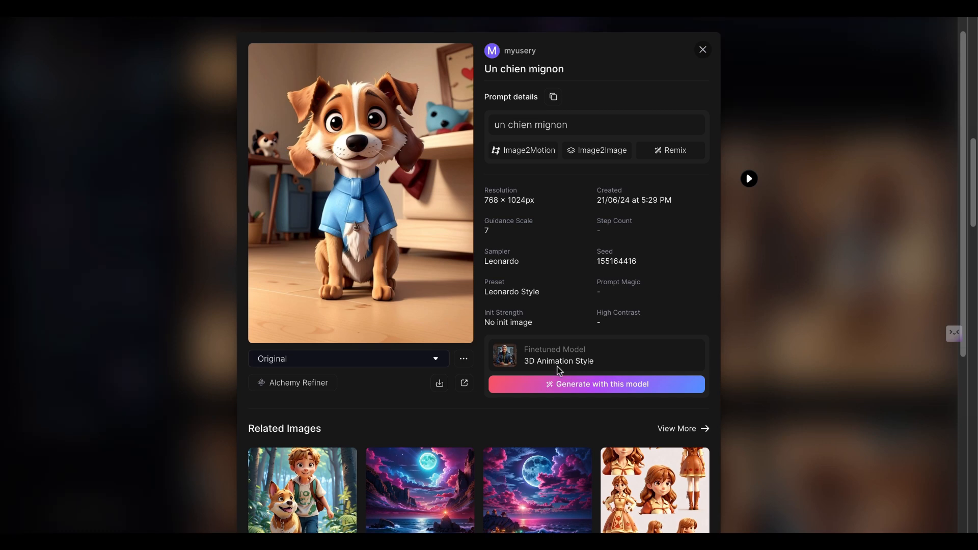
{"action": "scroll", "coordinate": [514, 285], "scroll_direction": "up", "scroll_amount": 1}
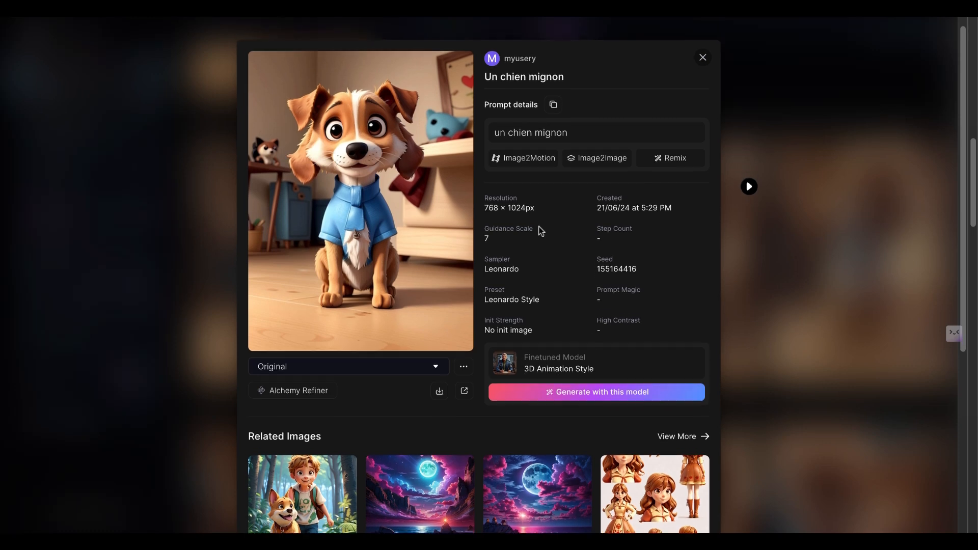
{"action": "left_click", "coordinate": [702, 71]}
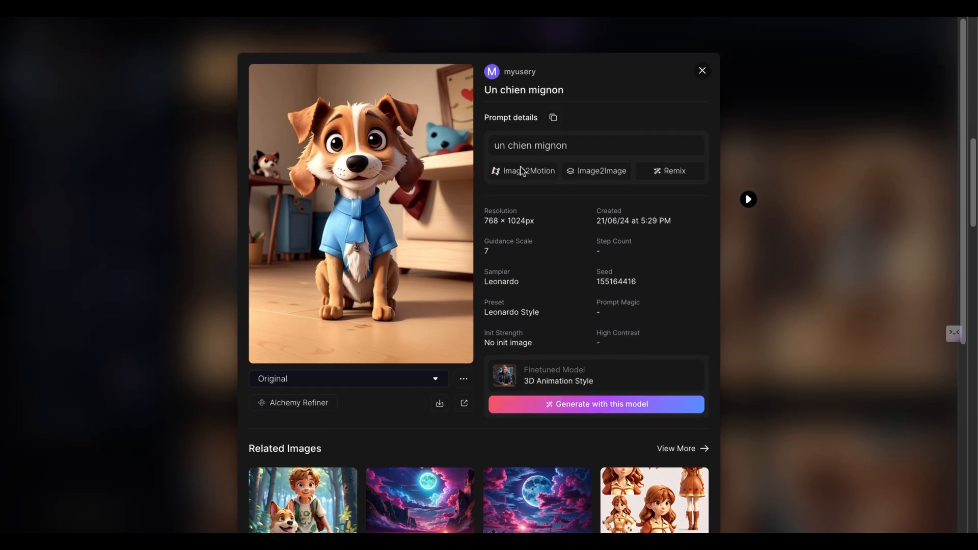
Step: Enlarge the first dog image again and play yesterday's motion video made from it for comparison
{"action": "left_click", "coordinate": [281, 242]}
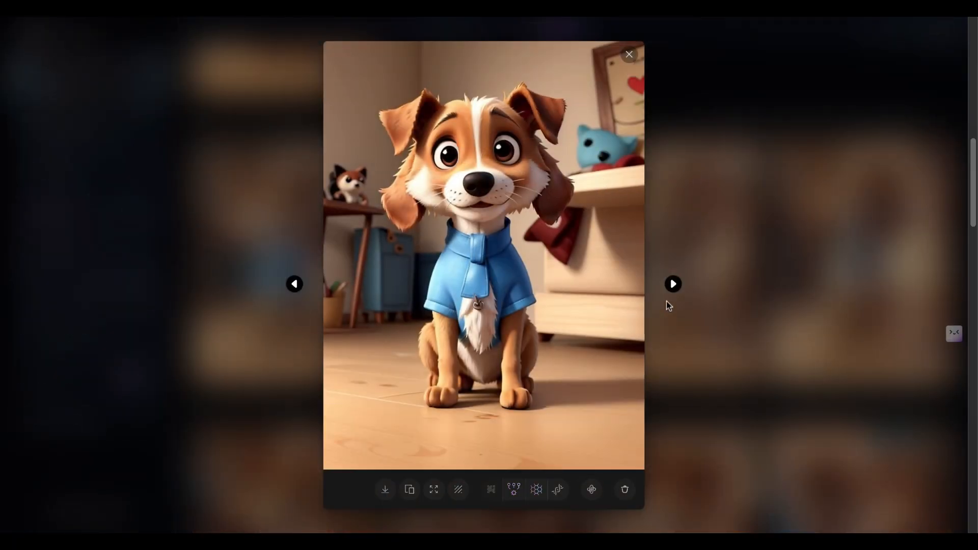
{"action": "left_click", "coordinate": [630, 55]}
{"action": "scroll", "coordinate": [279, 305], "scroll_direction": "up", "scroll_amount": 5}
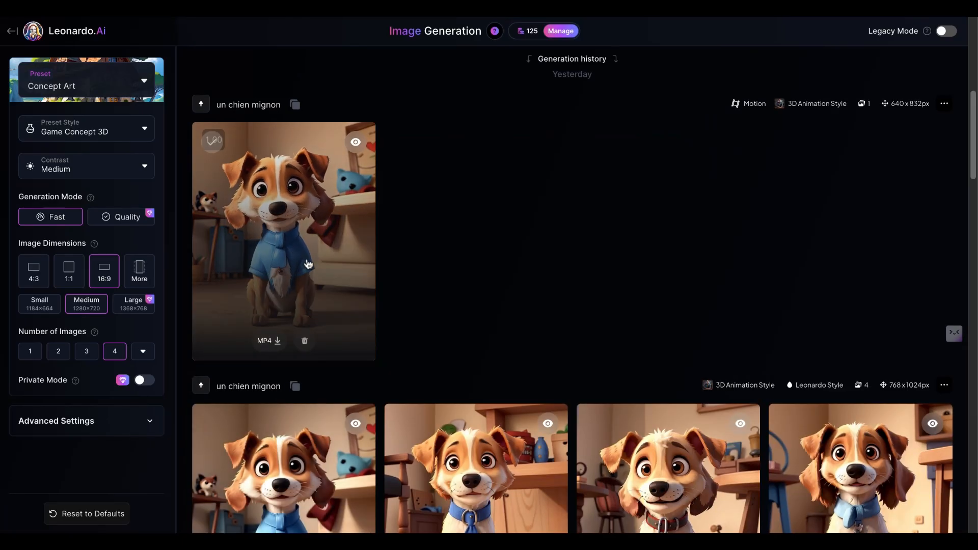
{"action": "scroll", "coordinate": [382, 382], "scroll_direction": "up", "scroll_amount": 8}
{"action": "scroll", "coordinate": [380, 382], "scroll_direction": "down", "scroll_amount": 10}
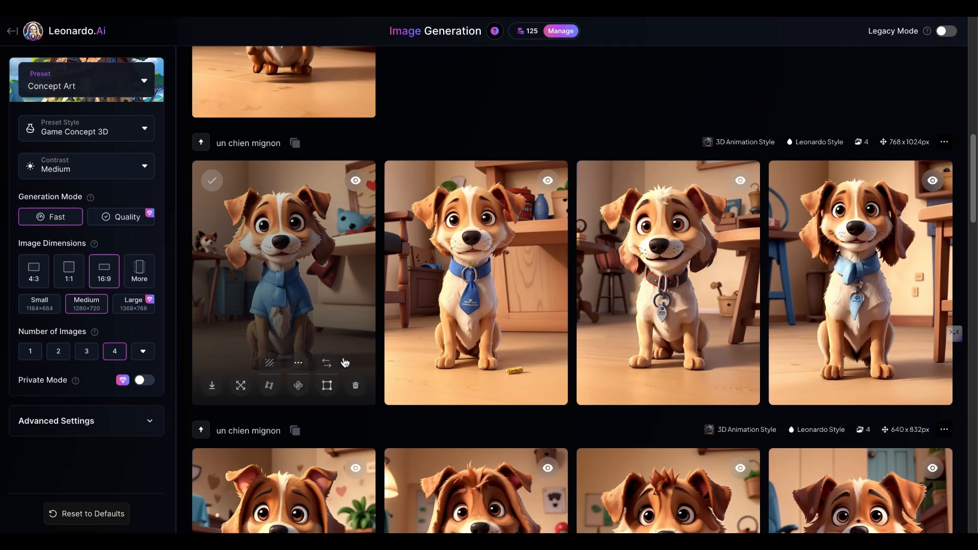
{"action": "scroll", "coordinate": [340, 207], "scroll_direction": "up", "scroll_amount": 5}
{"action": "left_click", "coordinate": [296, 296]}
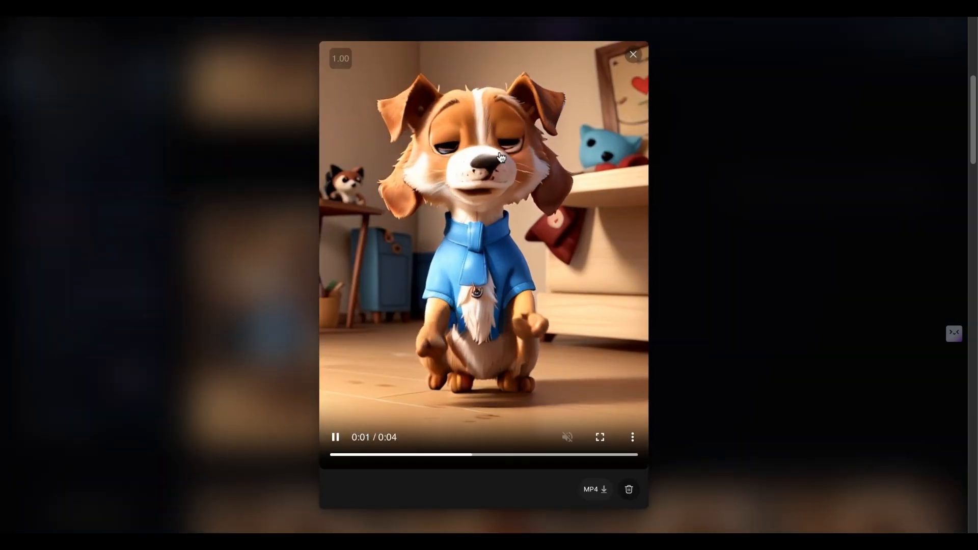
{"action": "left_click", "coordinate": [633, 54]}
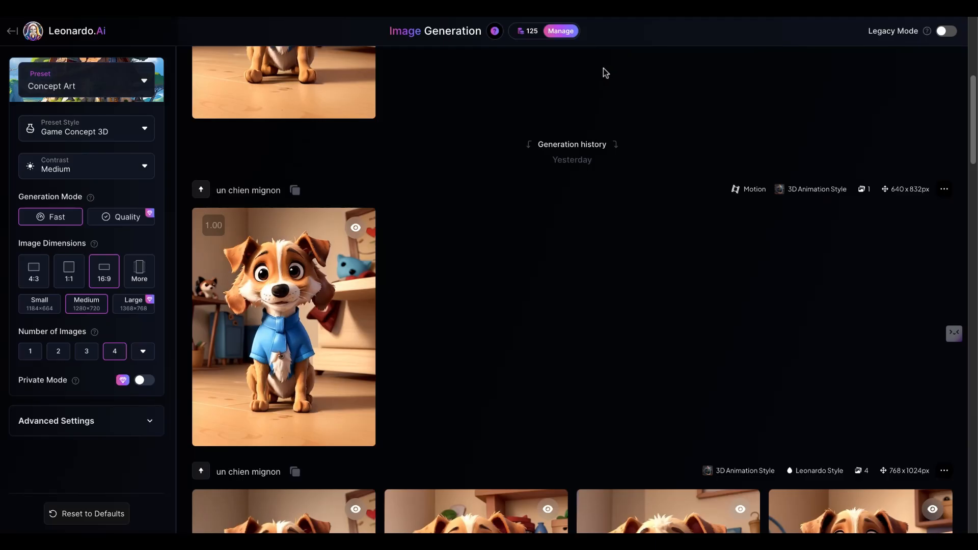
Step: Play the newest "un chien mignon" motion video, above the generation history, in the enlarged viewer and close it
{"action": "scroll", "coordinate": [402, 381], "scroll_direction": "up", "scroll_amount": 5}
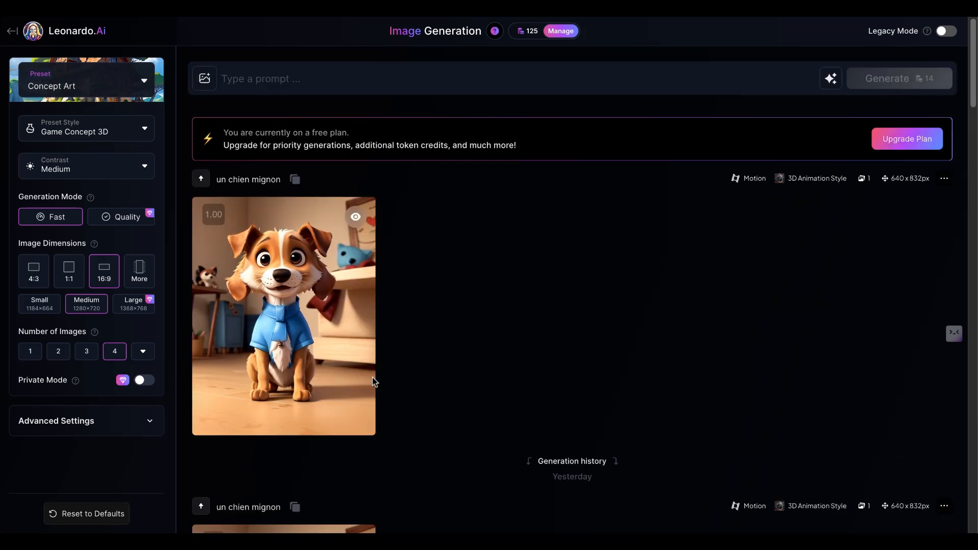
{"action": "left_click", "coordinate": [274, 326]}
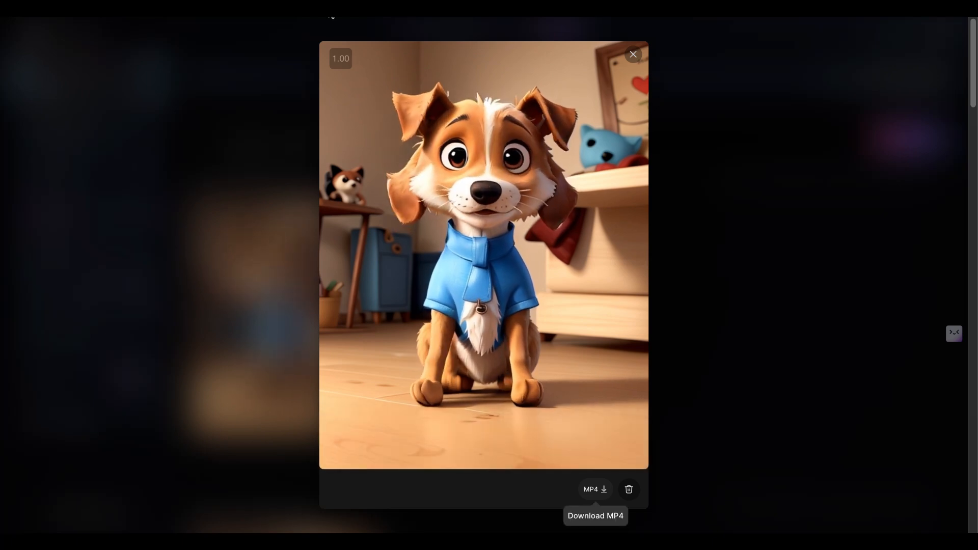
{"action": "left_click", "coordinate": [677, 222]}
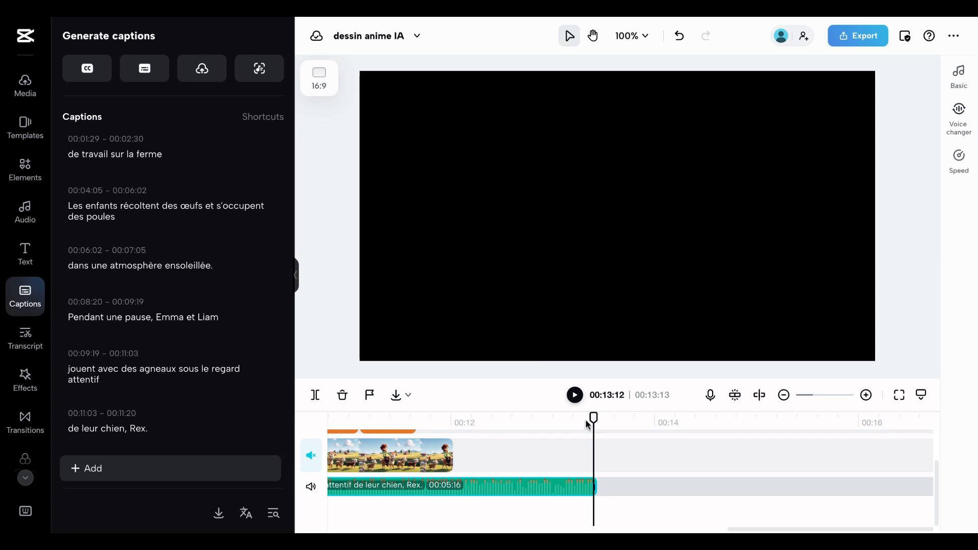
Step: Switch to the CapCut project, place the playhead at 00:12:00 where the video track ends, and deselect the narration clip
{"action": "left_click_drag", "start_coordinate": [587, 424], "coordinate": [450, 416]}
{"action": "left_click", "coordinate": [484, 463]}
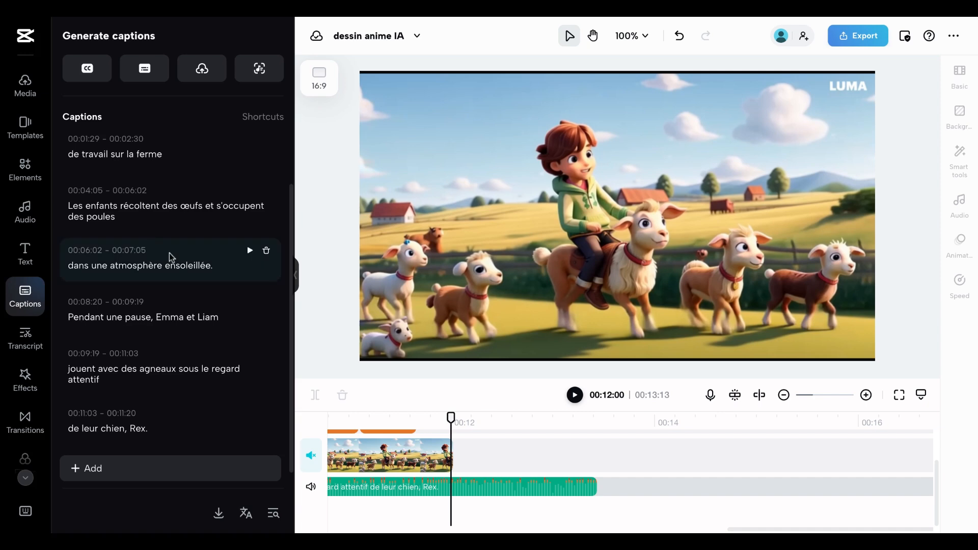
Step: Upload the dog motion clip to the project media and add it to the end of the video track at about 00:12
{"action": "left_click", "coordinate": [20, 91]}
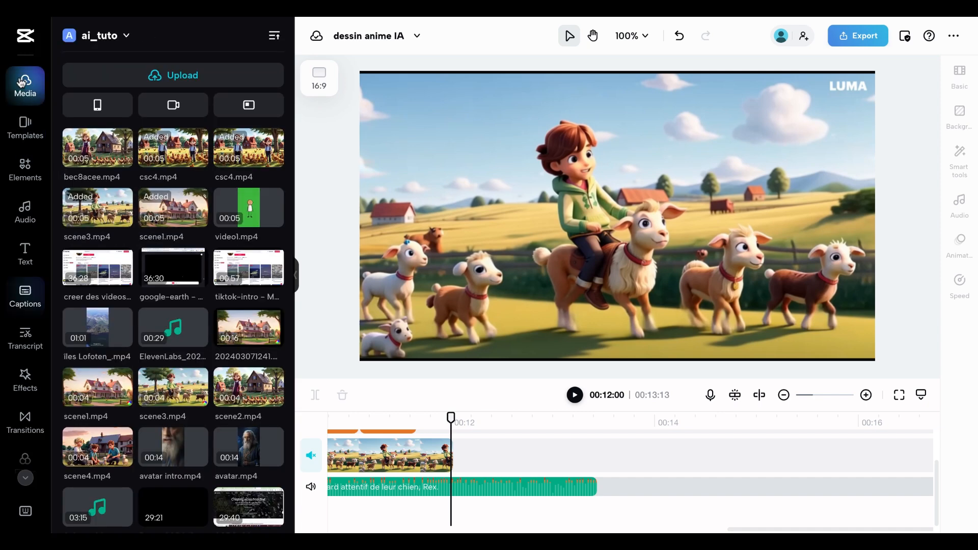
{"action": "left_click", "coordinate": [157, 82]}
{"action": "left_click", "coordinate": [125, 120]}
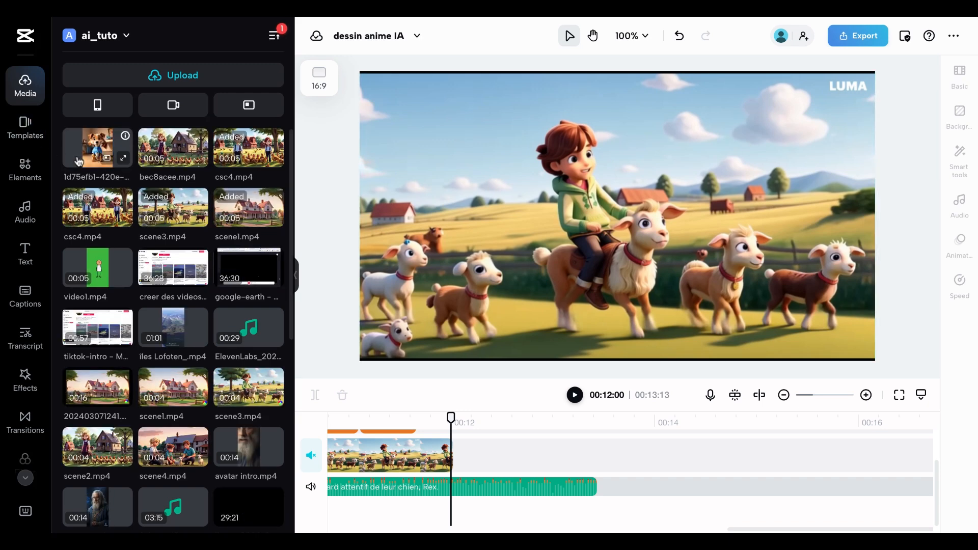
{"action": "left_click_drag", "start_coordinate": [96, 148], "coordinate": [472, 470]}
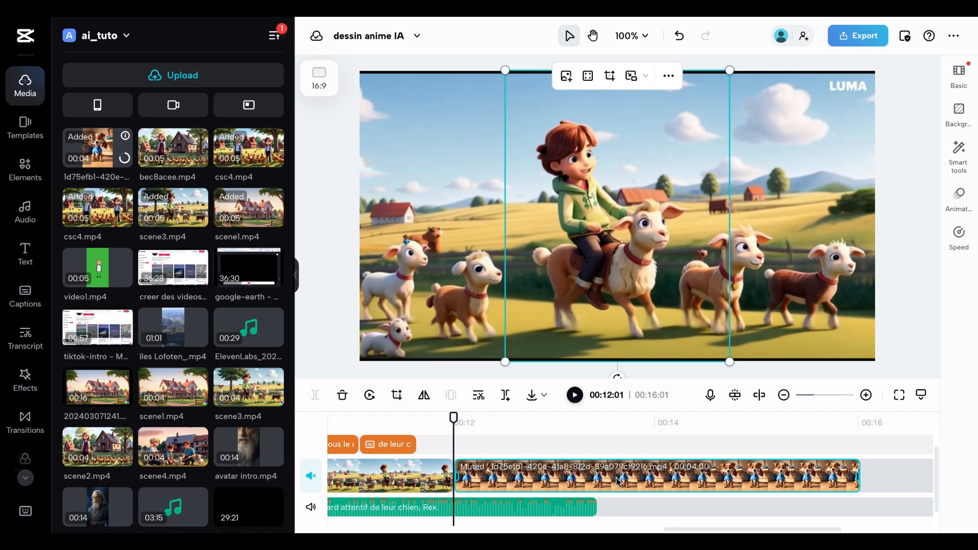
{"action": "left_click_drag", "start_coordinate": [614, 481], "coordinate": [511, 468]}
Step: Duplicate the scene3.mp4 clip at the end of the video track and insert the copy before the dog clip
{"action": "left_click", "coordinate": [415, 481]}
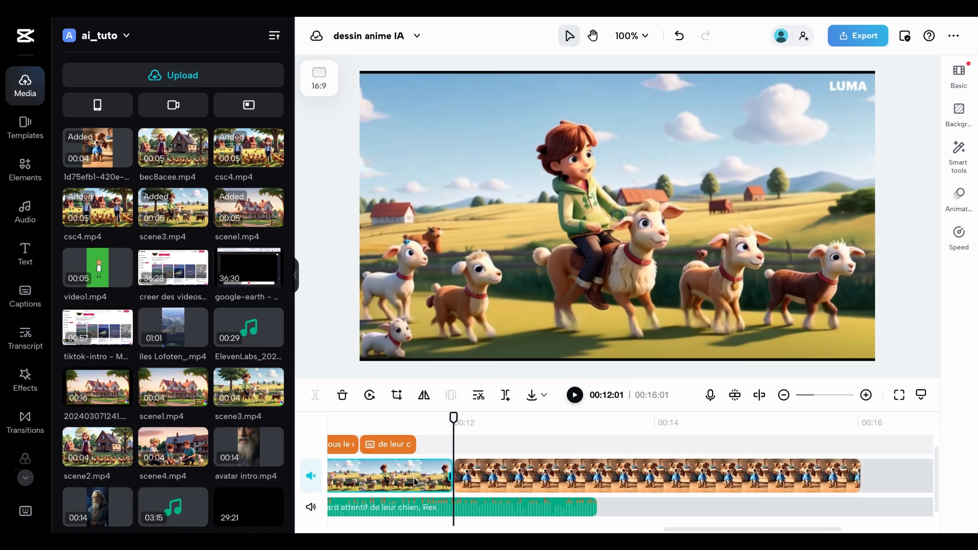
{"action": "right_click", "coordinate": [415, 481]}
{"action": "left_click", "coordinate": [466, 259]}
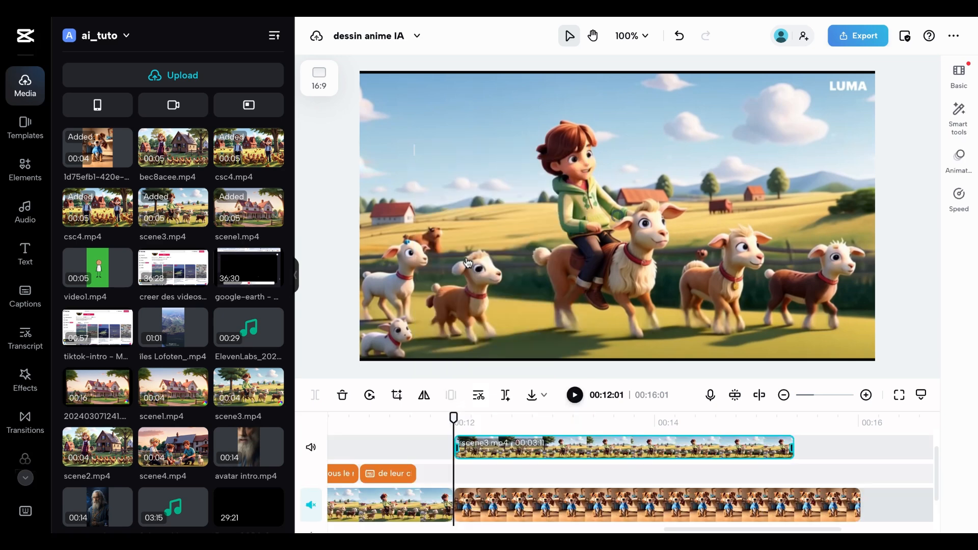
{"action": "left_click_drag", "start_coordinate": [527, 442], "coordinate": [515, 500]}
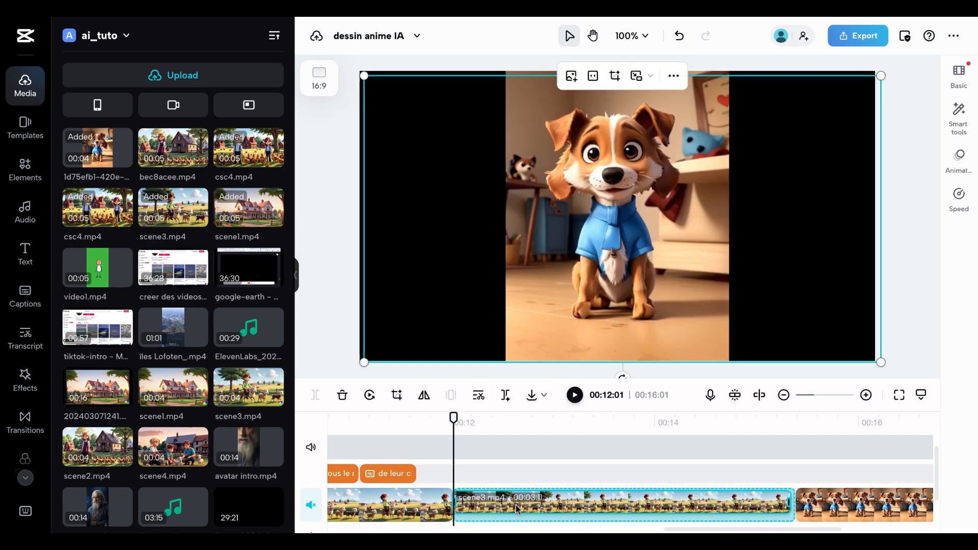
Step: Trim the duplicated scene3.mp4 clip to the narration's end and move the dog clip onto a track above it, starting at about 00:12
{"action": "scroll", "coordinate": [523, 491], "scroll_direction": "down", "scroll_amount": 1}
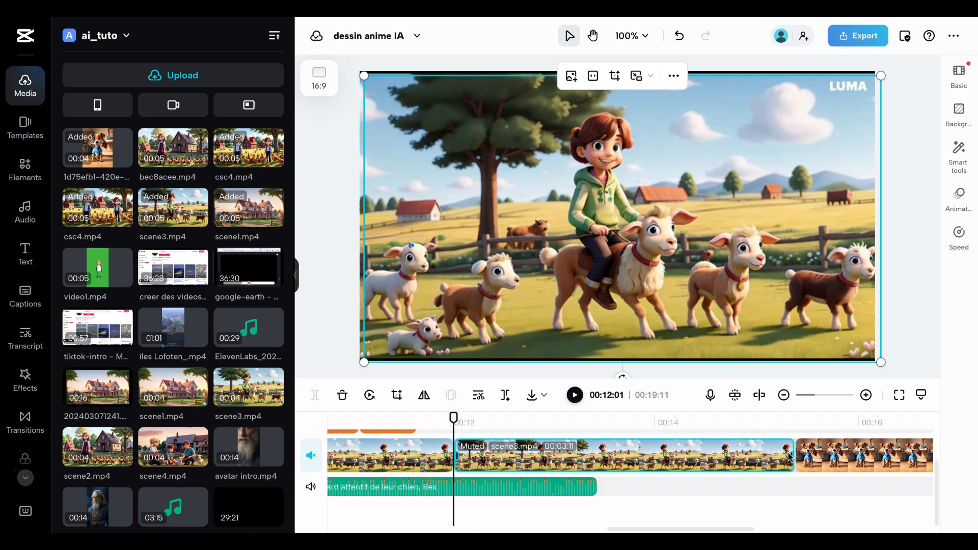
{"action": "left_click_drag", "start_coordinate": [790, 456], "coordinate": [596, 456]}
{"action": "left_click_drag", "start_coordinate": [658, 456], "coordinate": [530, 462]}
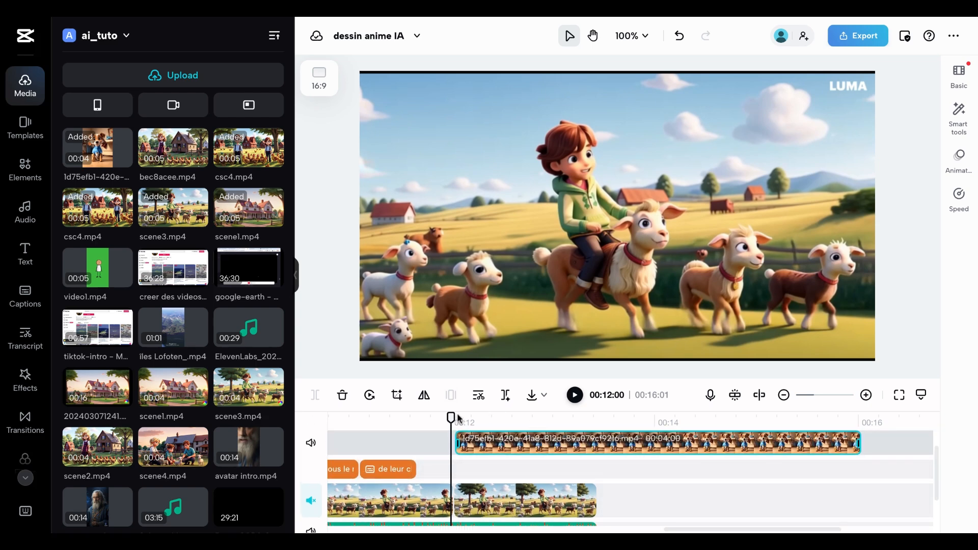
{"action": "left_click_drag", "start_coordinate": [458, 418], "coordinate": [471, 418]}
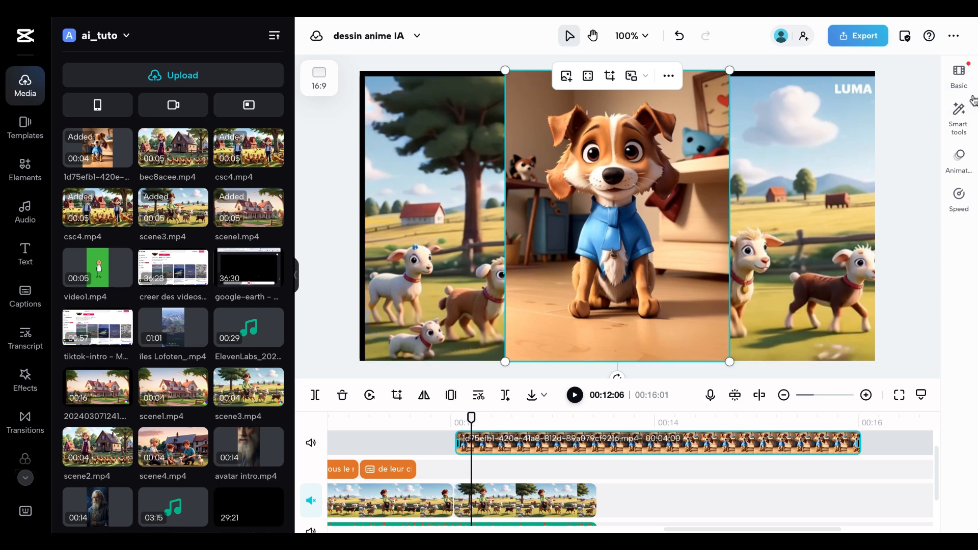
Step: Try to remove the dog clip's background with Chroma key by sampling the brown wall color, and undo it
{"action": "left_click", "coordinate": [959, 114]}
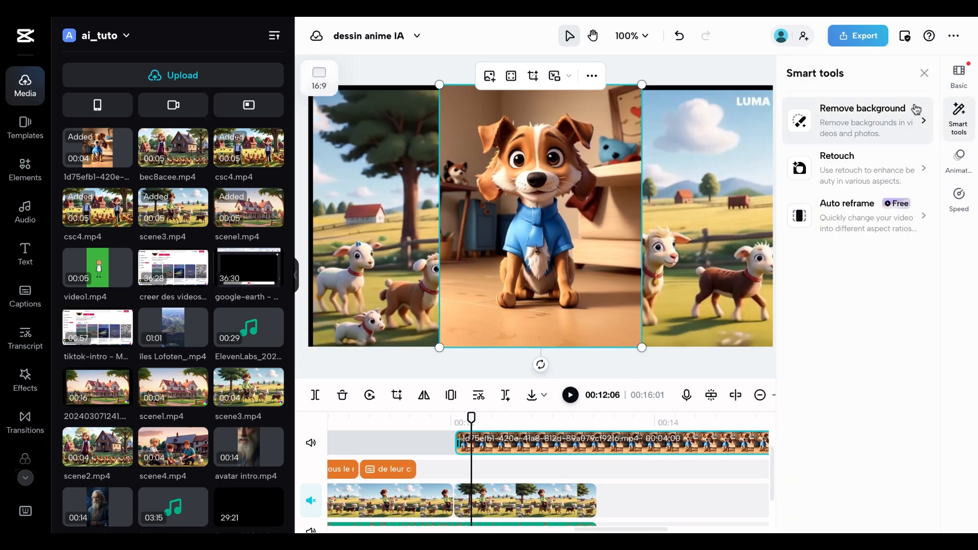
{"action": "left_click", "coordinate": [898, 119]}
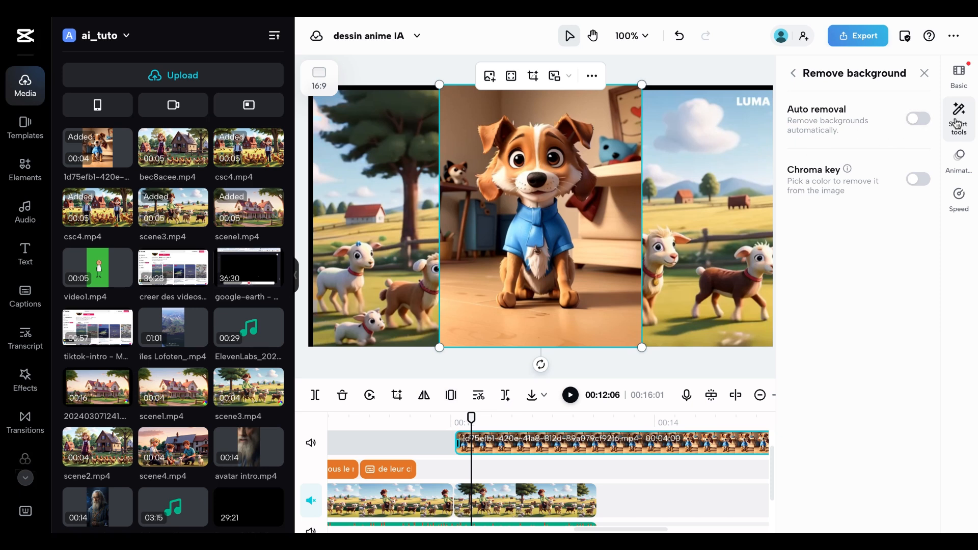
{"action": "left_click", "coordinate": [929, 181]}
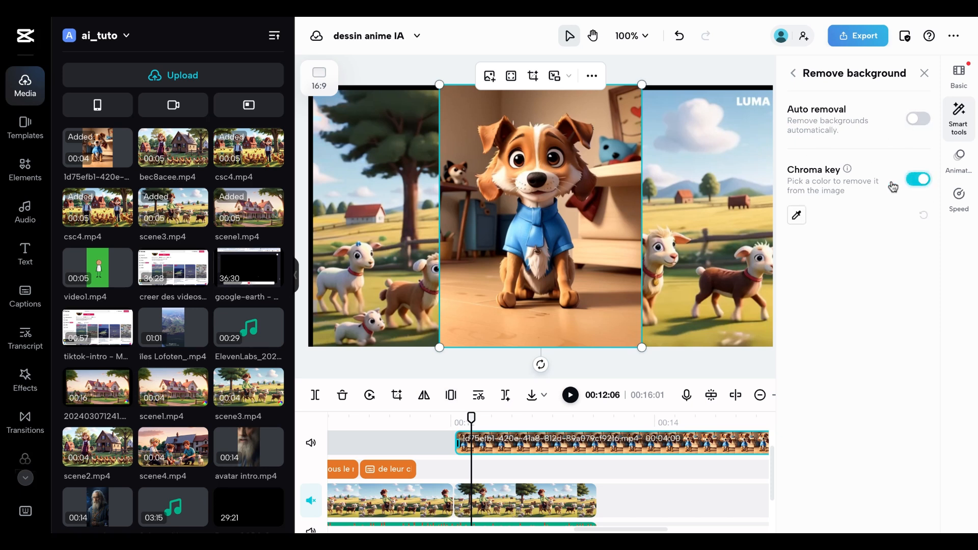
{"action": "left_click", "coordinate": [797, 215]}
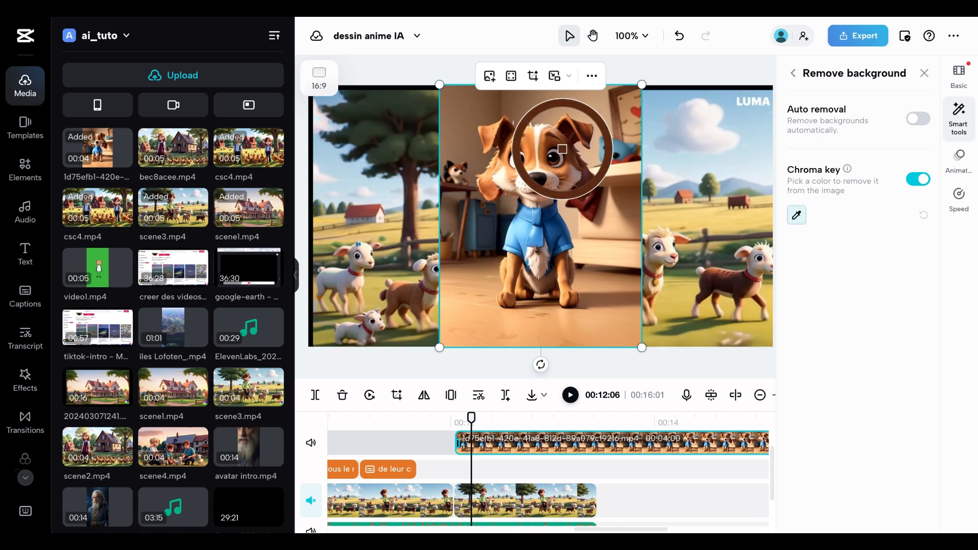
{"action": "left_click", "coordinate": [470, 114]}
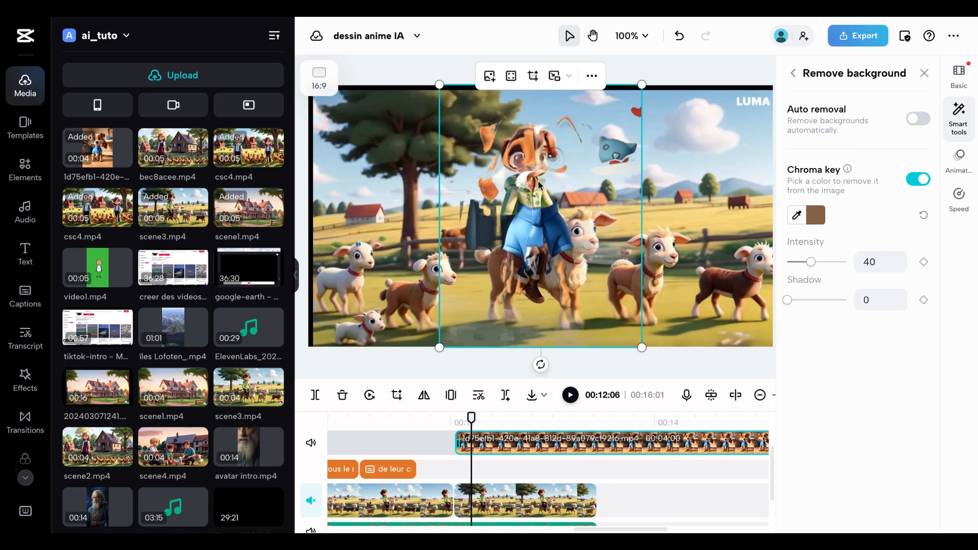
{"action": "left_click", "coordinate": [958, 122]}
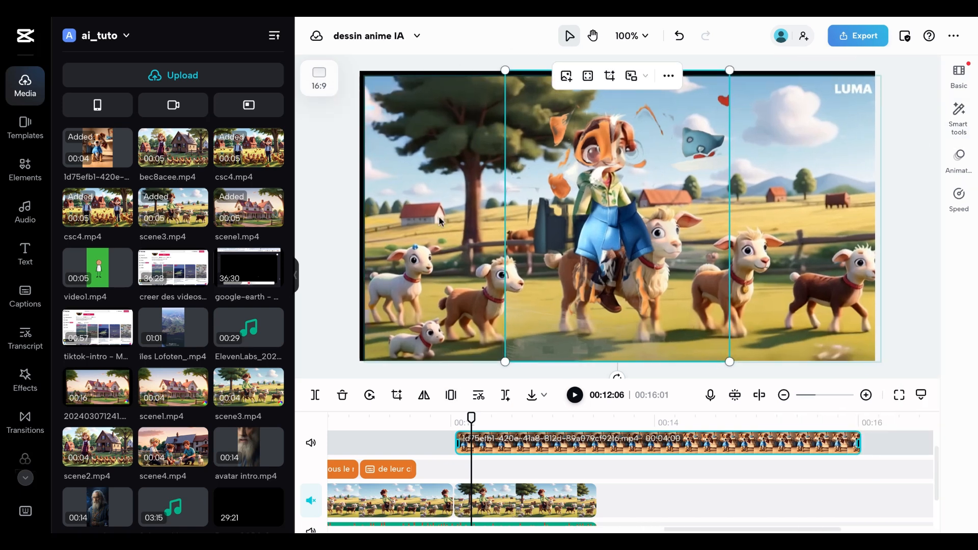
{"action": "key", "text": "ctrl+z"}
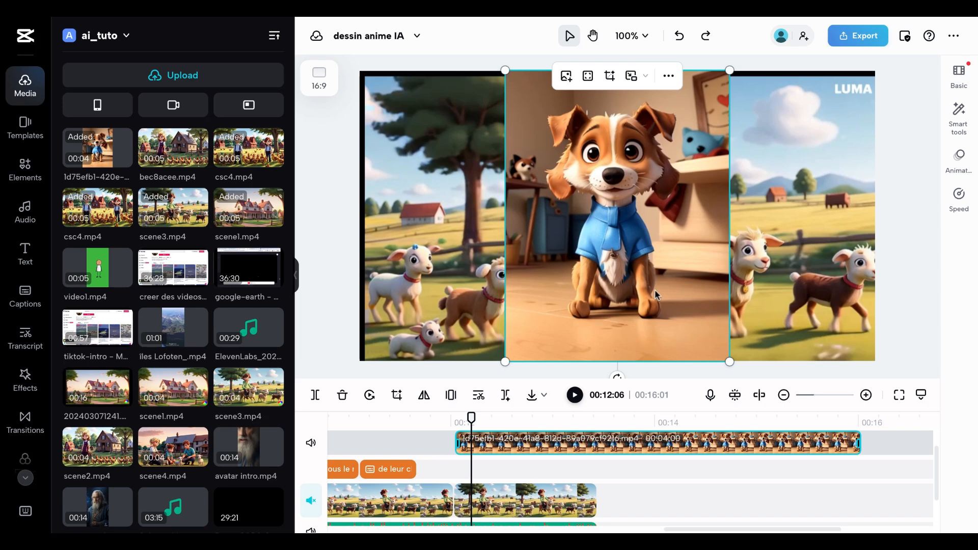
Step: Apply automatic background removal to the dog clip, scale it to about 41%, and place it in the field above the rightmost goat
{"action": "left_click", "coordinate": [945, 124]}
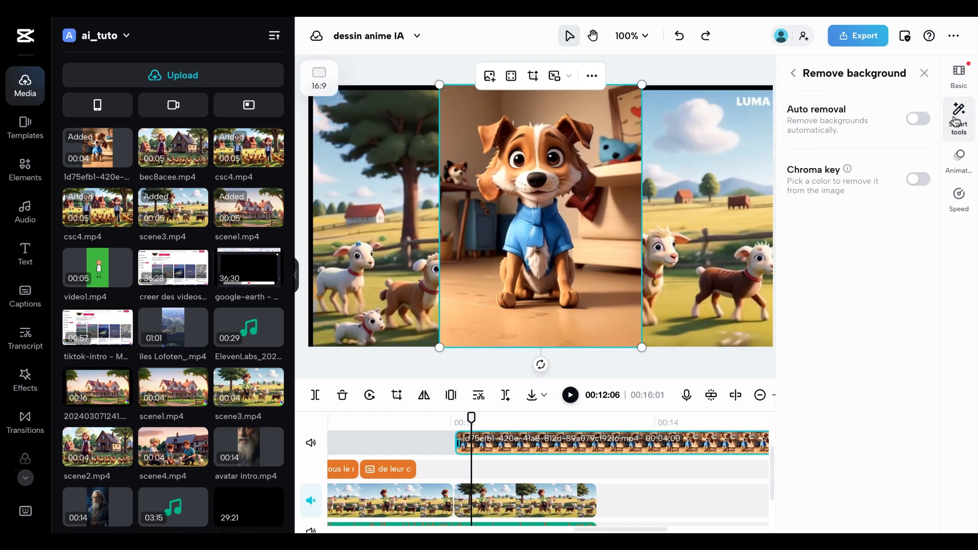
{"action": "left_click", "coordinate": [919, 119]}
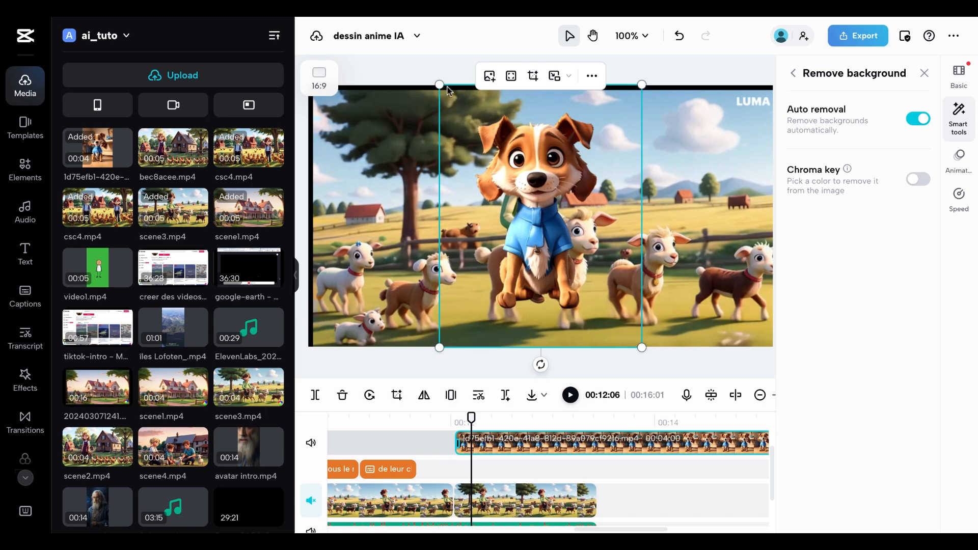
{"action": "left_click_drag", "start_coordinate": [439, 84], "coordinate": [678, 230]}
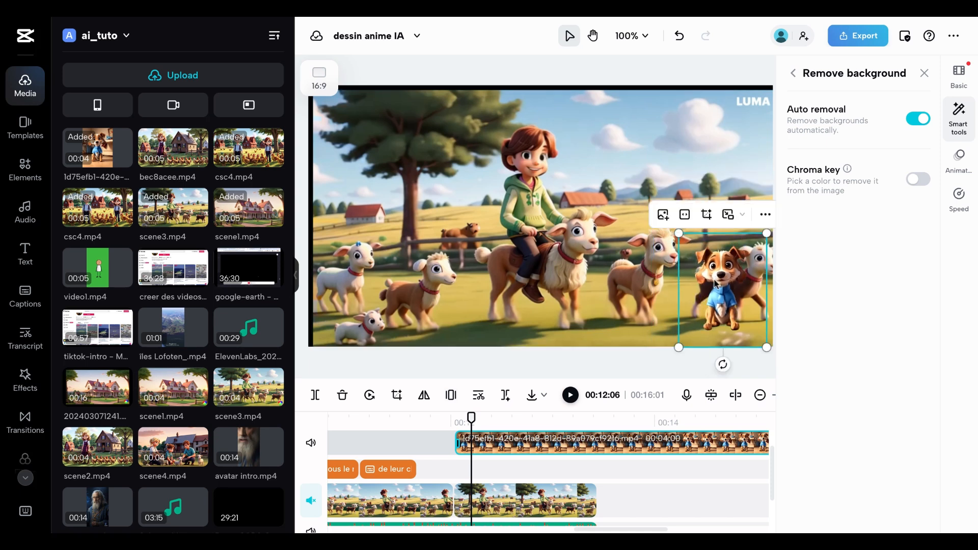
{"action": "left_click_drag", "start_coordinate": [714, 275], "coordinate": [726, 182]}
{"action": "left_click_drag", "start_coordinate": [689, 135], "coordinate": [694, 143]}
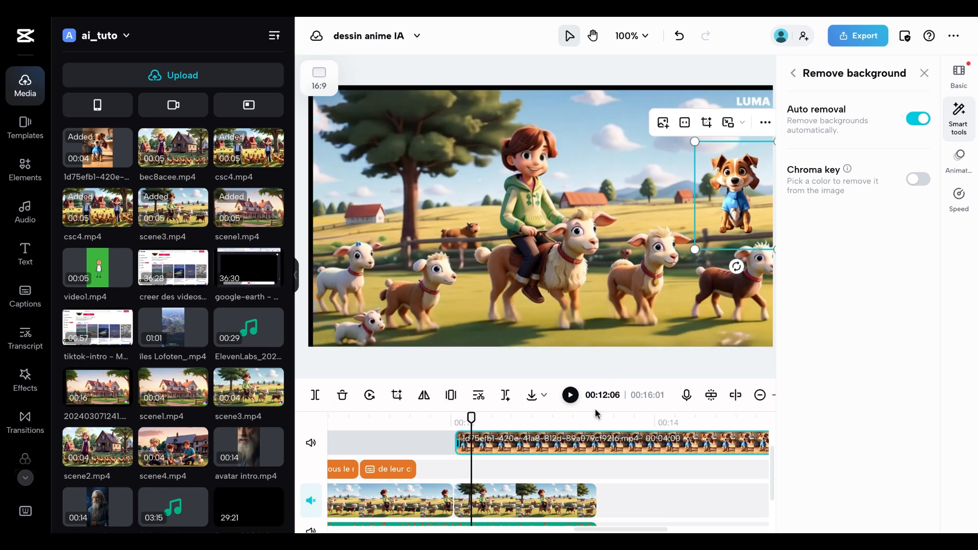
Step: Play the composited scene from just after 00:12 and extend the last scene3.mp4 clip to end at 00:13:17
{"action": "left_click_drag", "start_coordinate": [467, 419], "coordinate": [464, 417]}
{"action": "left_click", "coordinate": [570, 397]}
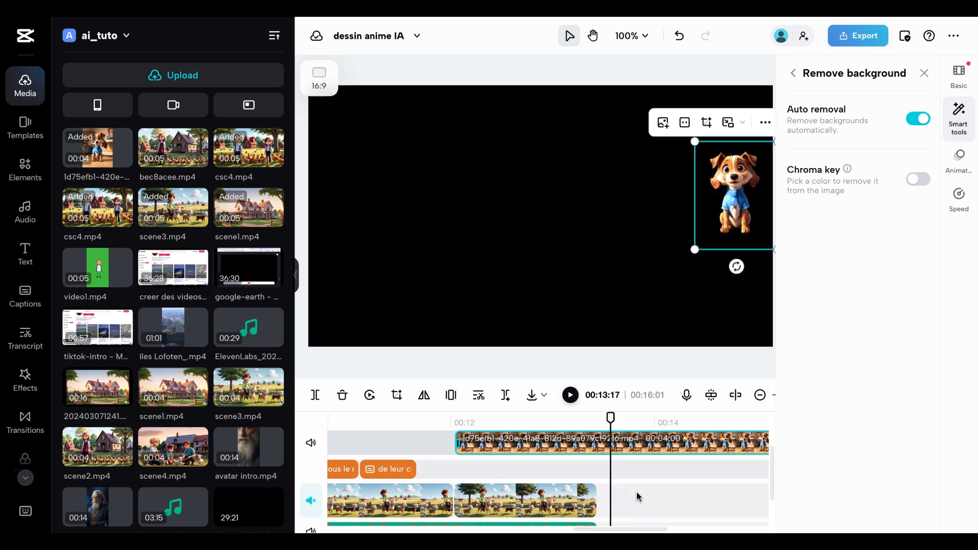
{"action": "left_click", "coordinate": [529, 504]}
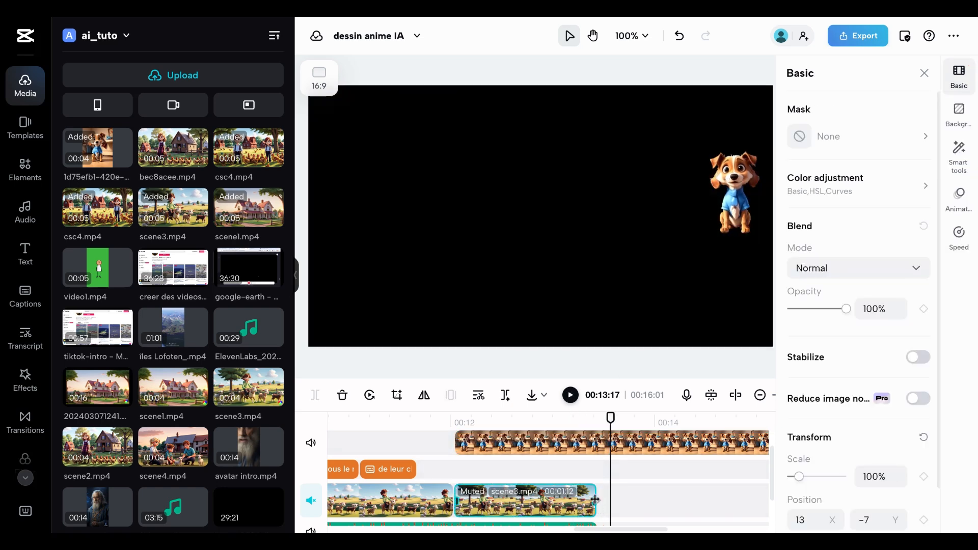
{"action": "left_click_drag", "start_coordinate": [595, 499], "coordinate": [610, 500]}
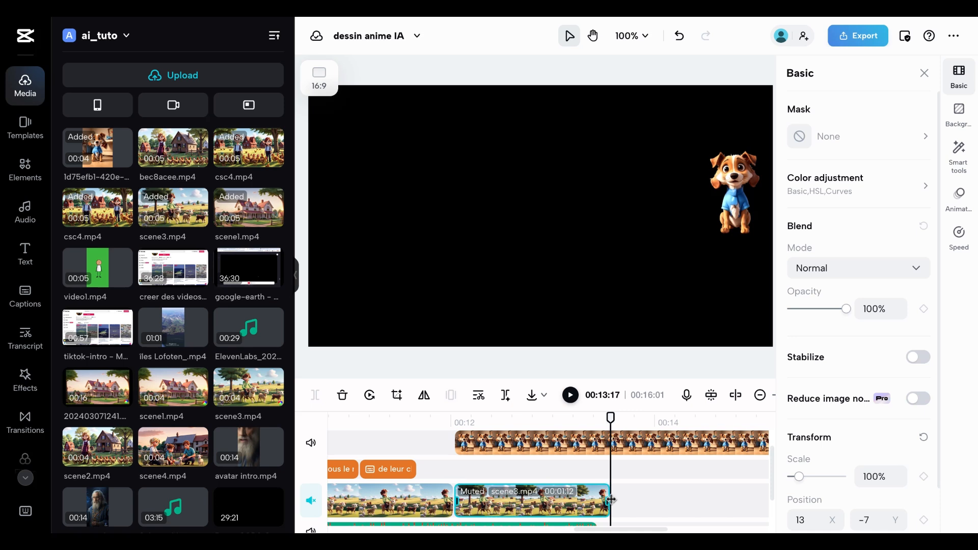
Step: Shift the dog clip earlier on its track so it starts at about 00:11:20, where the last caption ends
{"action": "scroll", "coordinate": [690, 478], "scroll_direction": "down", "scroll_amount": 1}
{"action": "scroll", "coordinate": [662, 476], "scroll_direction": "up", "scroll_amount": 2}
{"action": "left_click", "coordinate": [639, 475]}
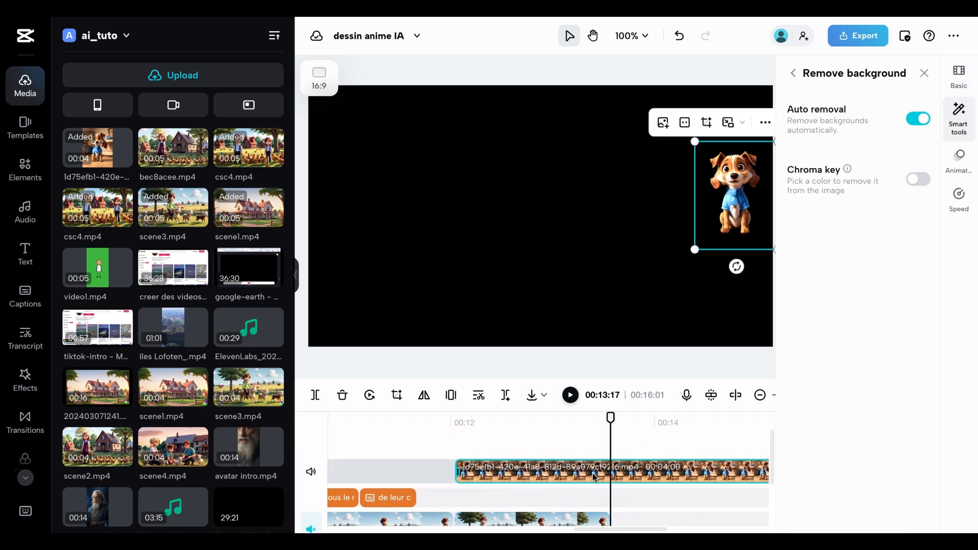
{"action": "scroll", "coordinate": [638, 474], "scroll_direction": "down", "scroll_amount": 1}
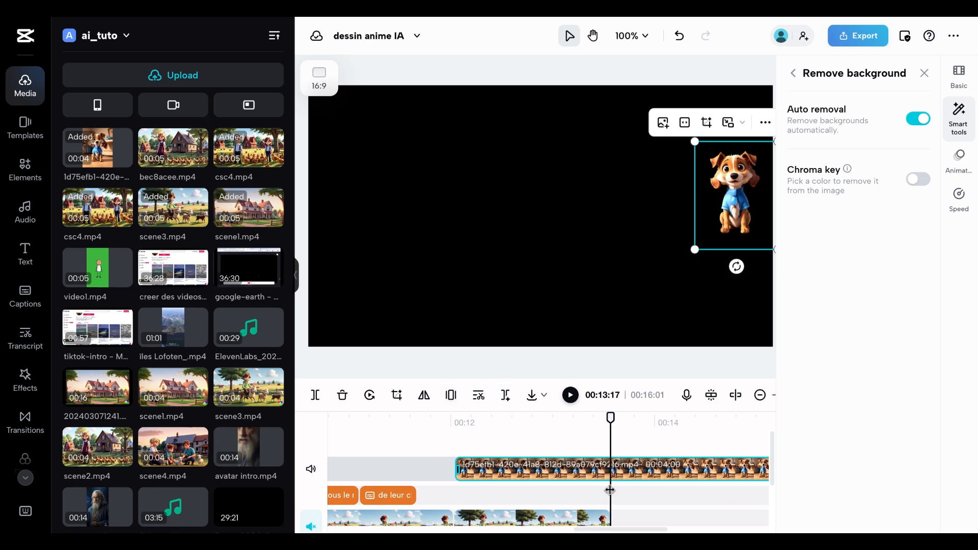
{"action": "mouse_move", "coordinate": [685, 474]}
{"action": "left_mouse_down"}
{"action": "mouse_move", "coordinate": [643, 476]}
{"action": "mouse_move", "coordinate": [686, 476]}
{"action": "left_mouse_up"}
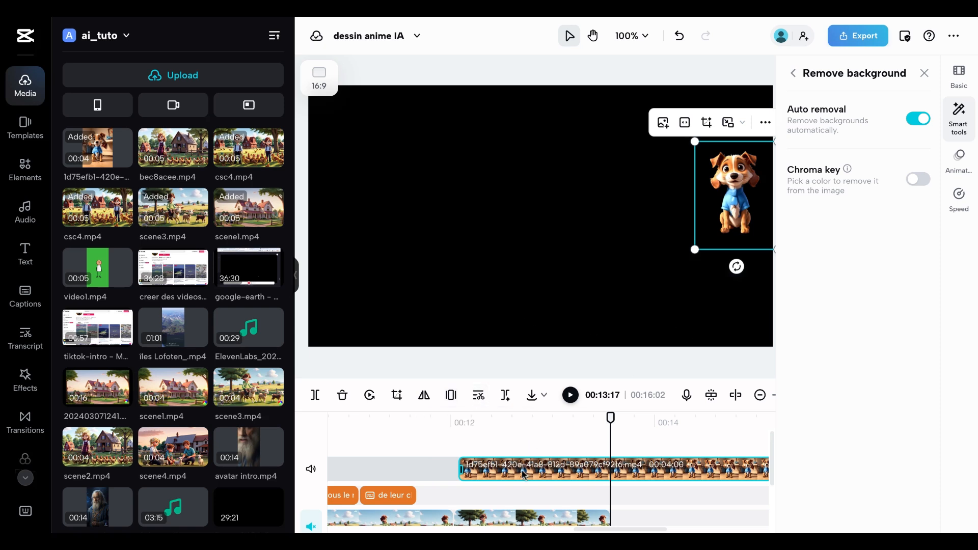
{"action": "left_click_drag", "start_coordinate": [518, 465], "coordinate": [477, 465]}
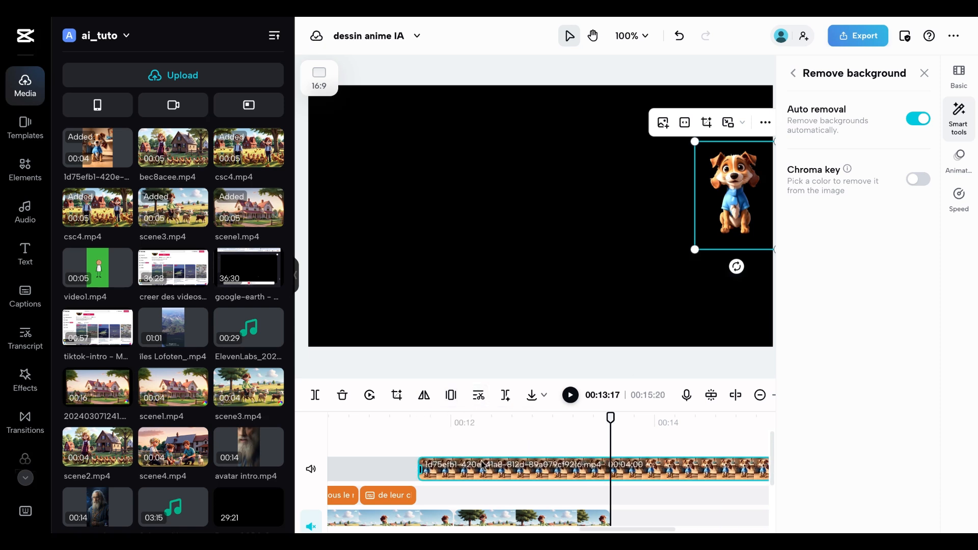
Step: Split the dog clip at 00:13:17 and delete the part after the split
{"action": "left_click", "coordinate": [315, 395]}
{"action": "left_click", "coordinate": [661, 471]}
{"action": "right_click", "coordinate": [660, 471]}
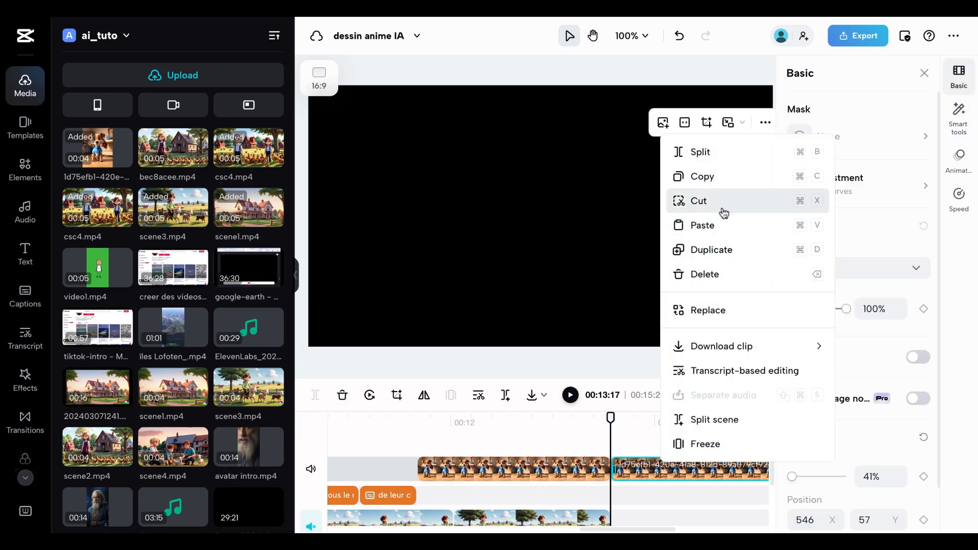
{"action": "left_click", "coordinate": [738, 275]}
Step: At 00:12:12, shrink the dog further and reposition it in the field behind the goats, and play the ending from 00:11:15
{"action": "left_click", "coordinate": [492, 422]}
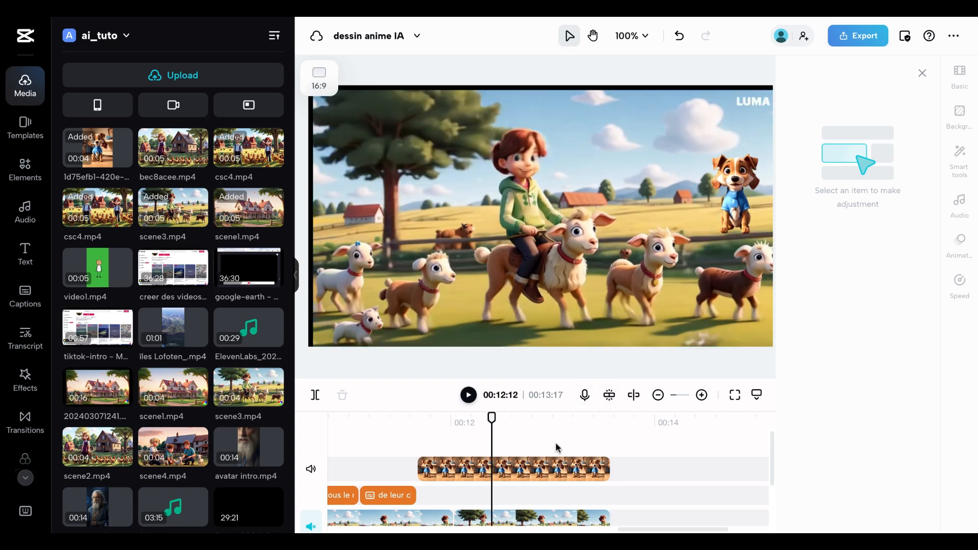
{"action": "left_click", "coordinate": [722, 209]}
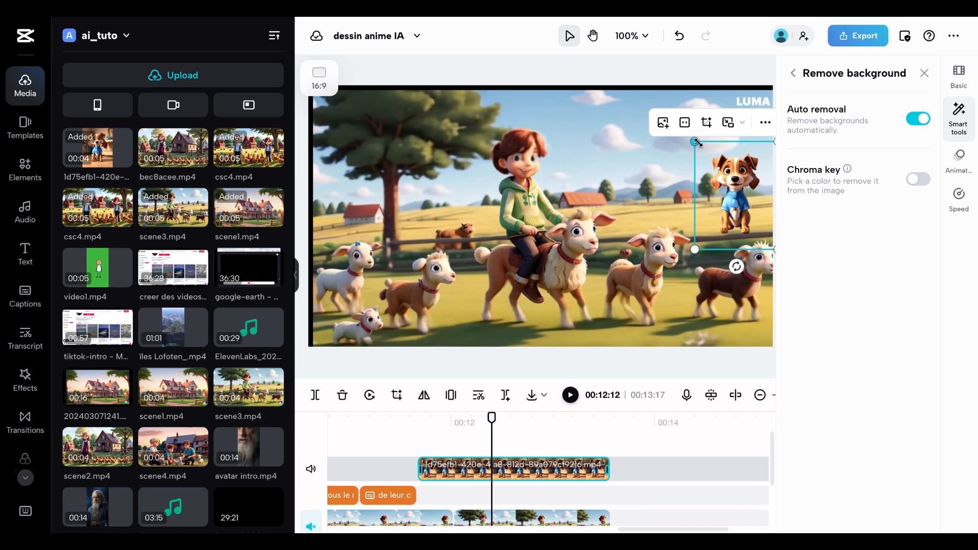
{"action": "left_click_drag", "start_coordinate": [696, 142], "coordinate": [713, 163]}
{"action": "left_click_drag", "start_coordinate": [740, 197], "coordinate": [722, 187]}
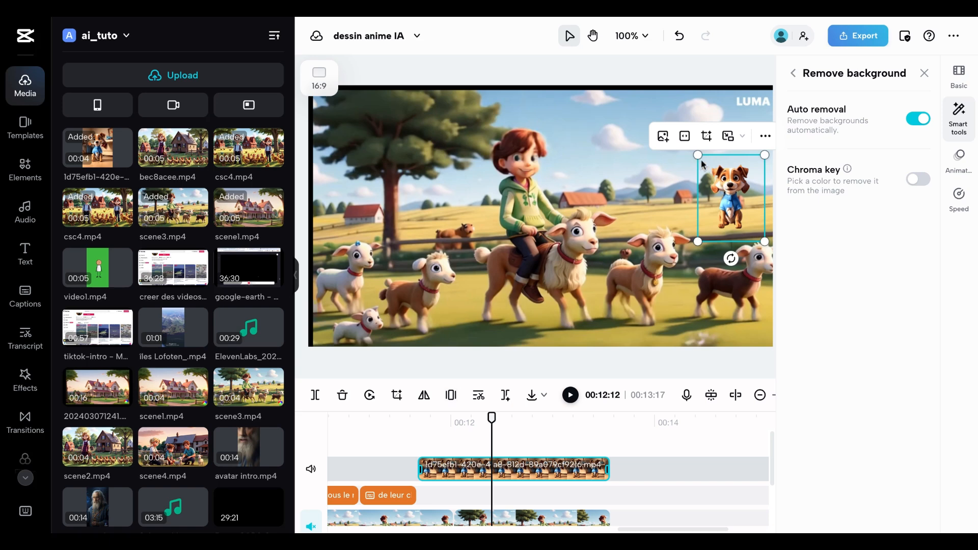
{"action": "left_click", "coordinate": [577, 209]}
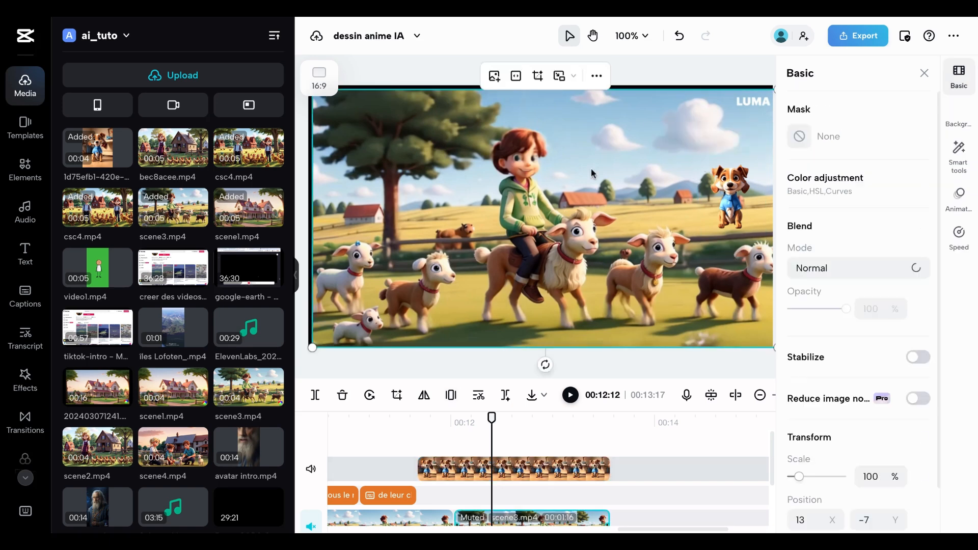
{"action": "left_click_drag", "start_coordinate": [491, 418], "coordinate": [399, 419]}
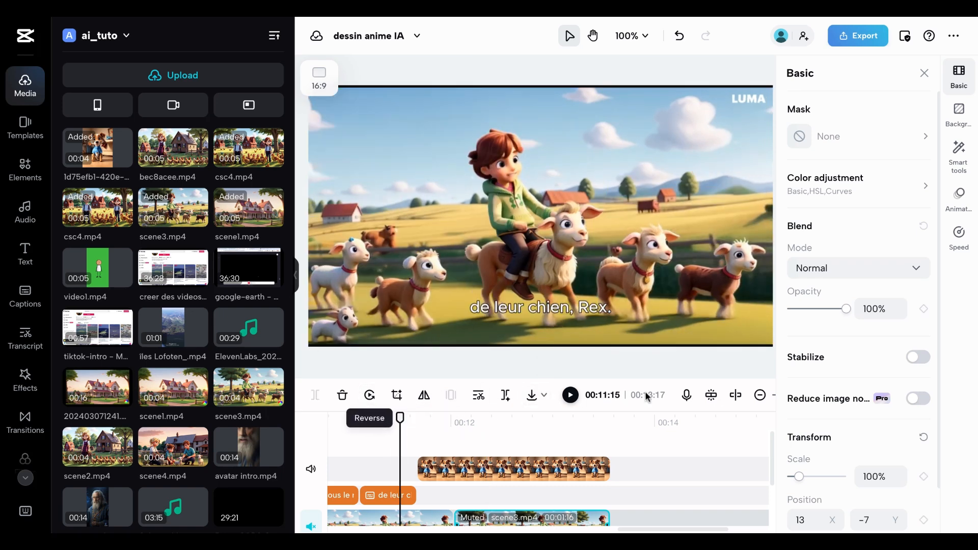
{"action": "left_click", "coordinate": [570, 396]}
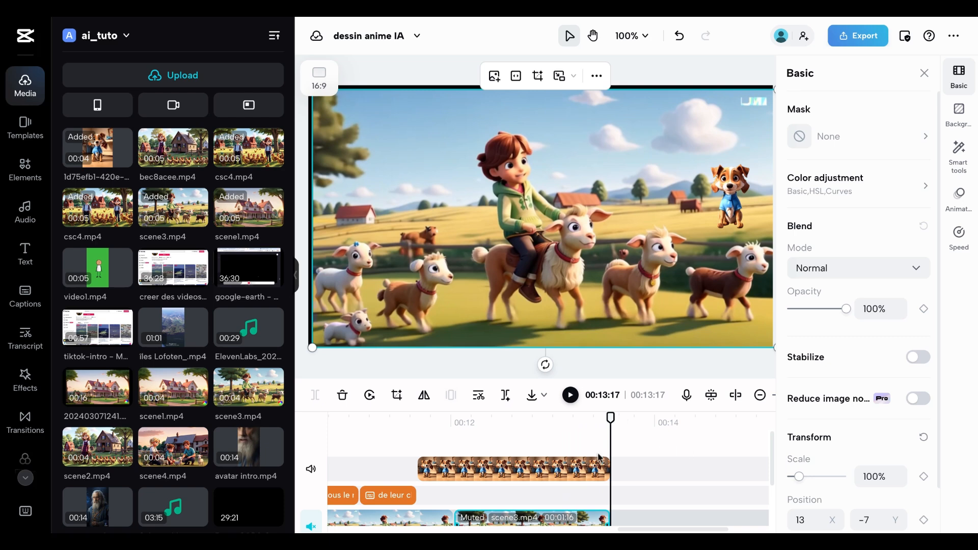
Step: Apply the Typewriter caption animation to the last caption, which starts at 00:11:03
{"action": "scroll", "coordinate": [631, 464], "scroll_direction": "down", "scroll_amount": 2}
{"action": "left_click_drag", "start_coordinate": [612, 420], "coordinate": [376, 419]}
{"action": "left_click", "coordinate": [559, 310]}
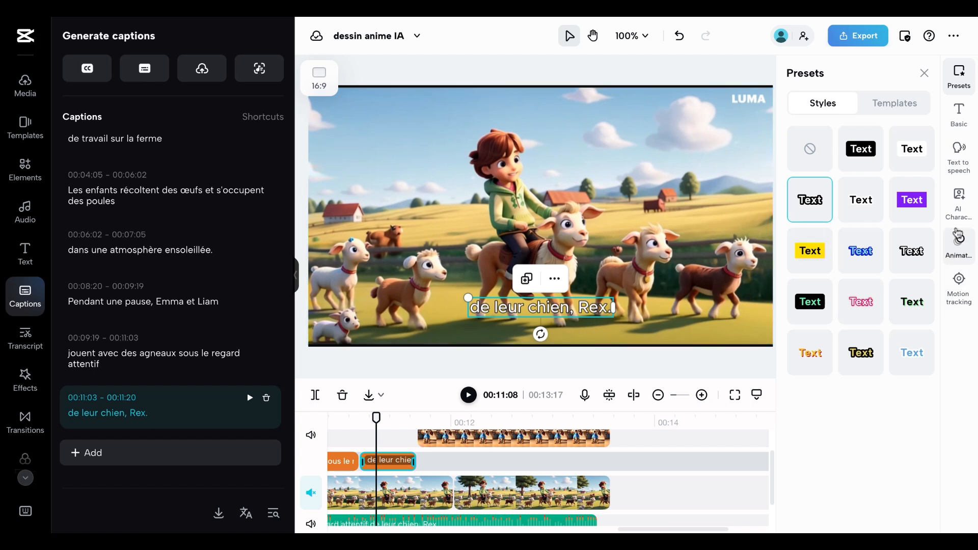
{"action": "left_click", "coordinate": [948, 249]}
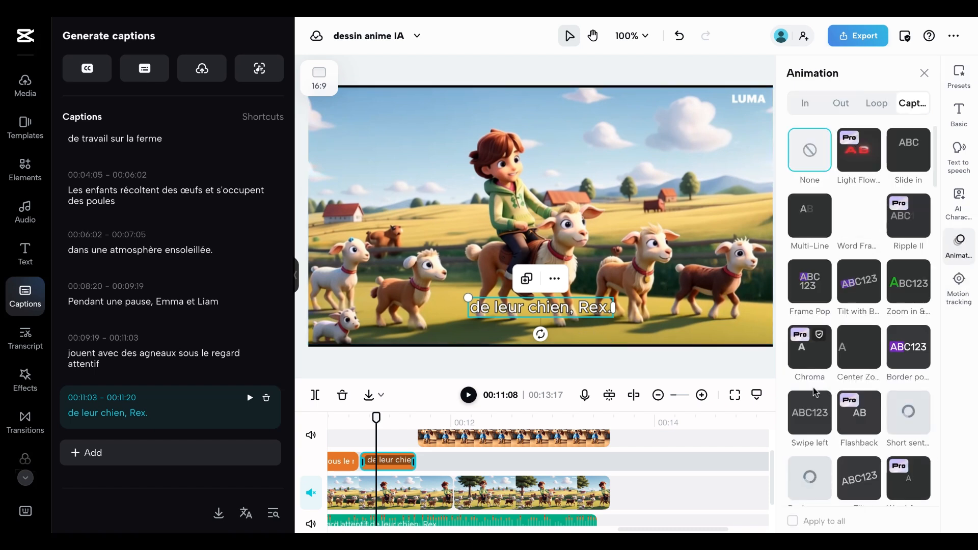
{"action": "scroll", "coordinate": [815, 392], "scroll_direction": "down", "scroll_amount": 1}
{"action": "scroll", "coordinate": [814, 393], "scroll_direction": "down", "scroll_amount": 10}
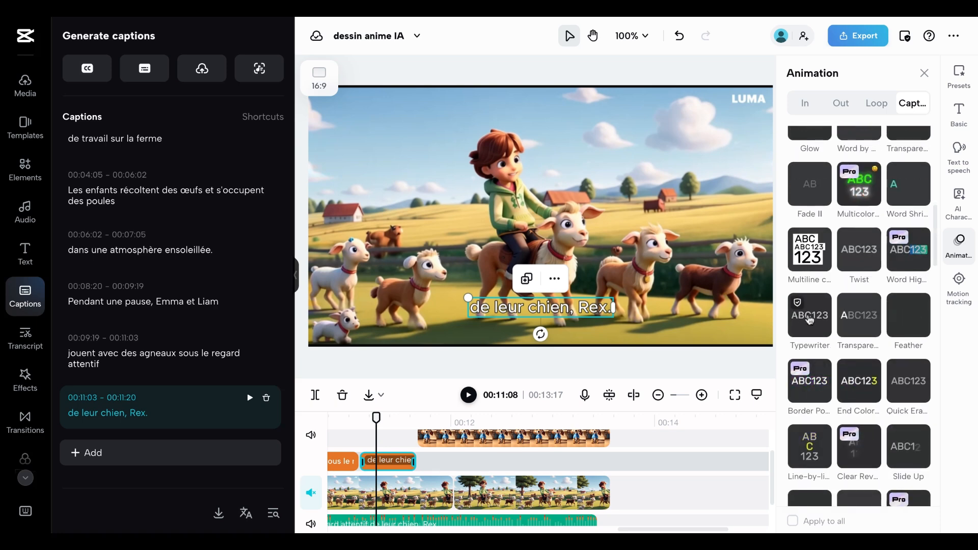
{"action": "left_click", "coordinate": [809, 320]}
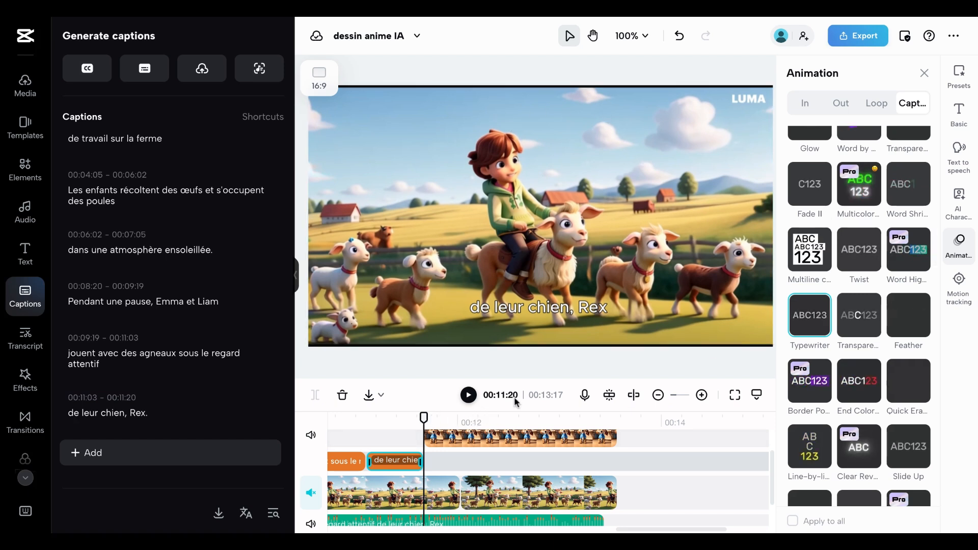
Step: Close the animation settings and scrub back through the scene between about 00:10:14 and 00:11:02 to review the captions
{"action": "left_click_drag", "start_coordinate": [423, 416], "coordinate": [299, 418]}
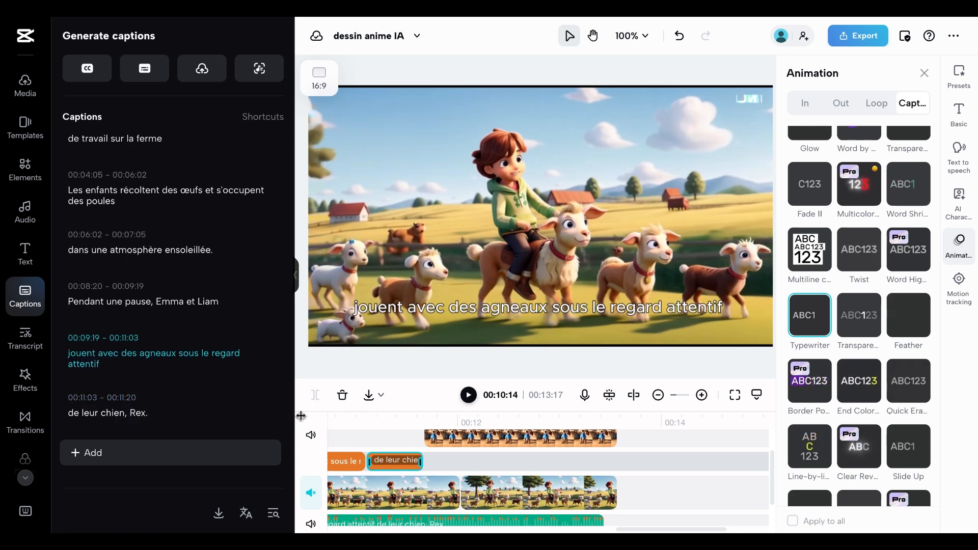
{"action": "left_click", "coordinate": [926, 75]}
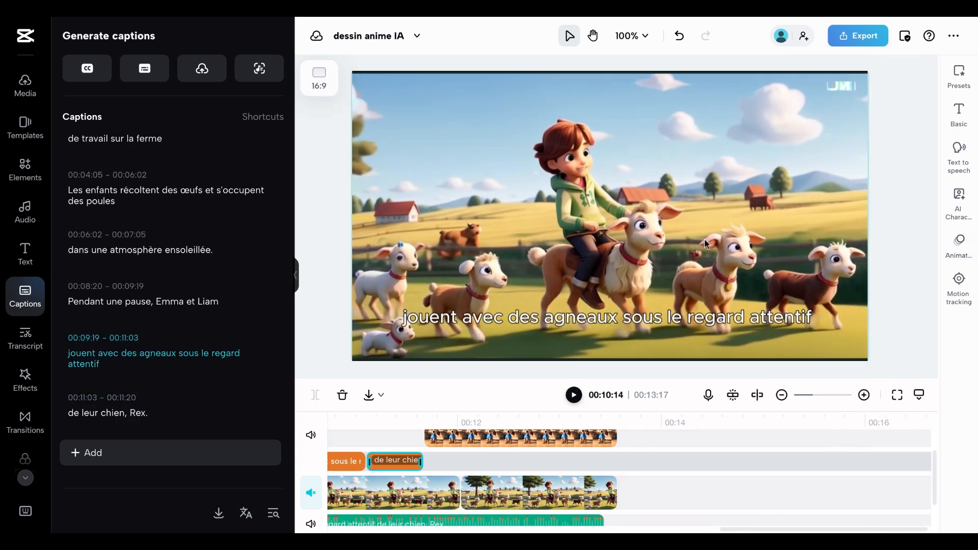
{"action": "left_click", "coordinate": [364, 425]}
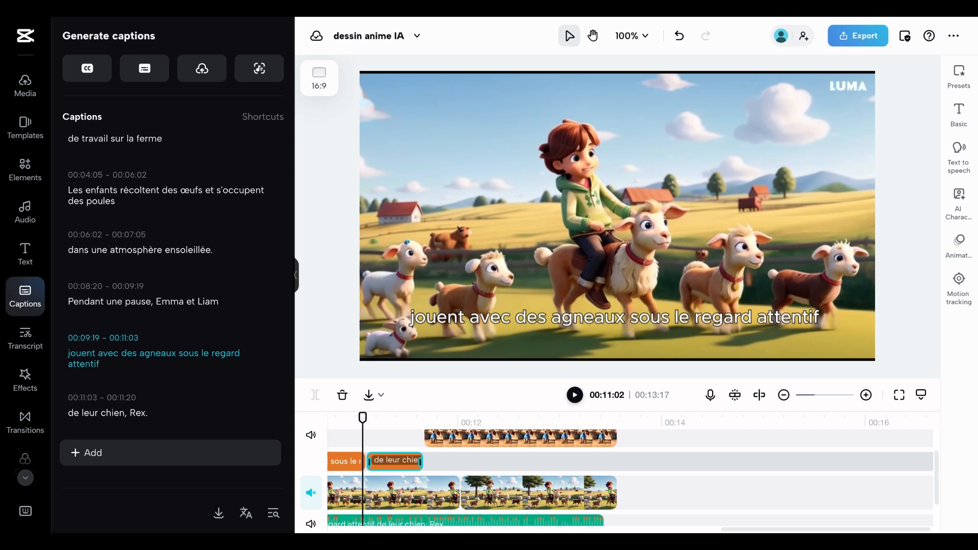
{"action": "left_click_drag", "start_coordinate": [335, 420], "coordinate": [313, 419]}
Step: Return to the start of the timeline and apply the Karaoke P... caption animation to the first caption, at 00:00:00
{"action": "scroll", "coordinate": [709, 471], "scroll_direction": "left", "scroll_amount": 15}
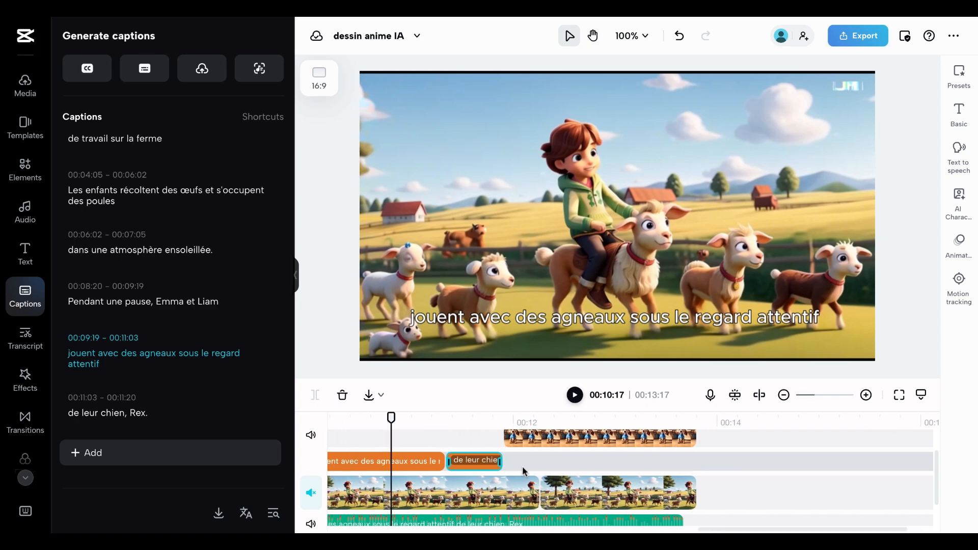
{"action": "left_click", "coordinate": [376, 434]}
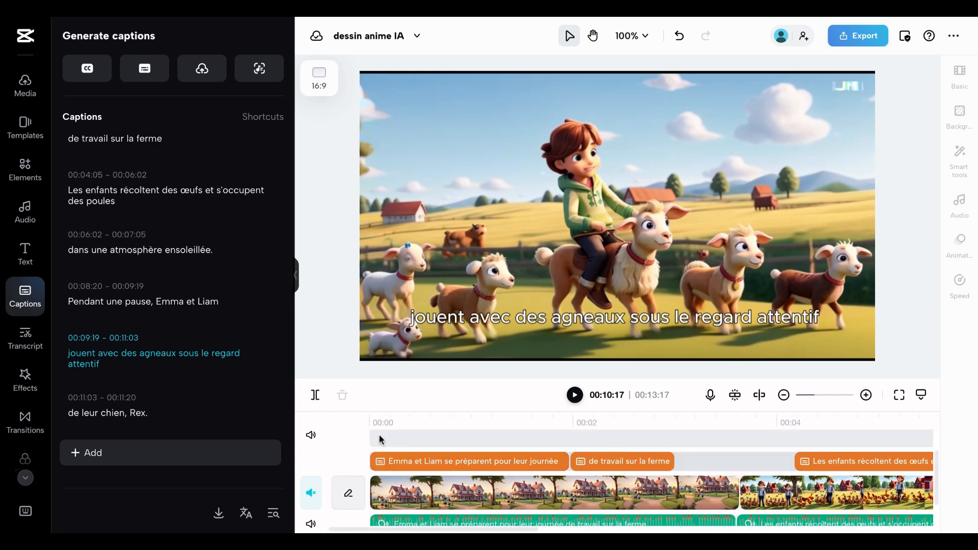
{"action": "left_click", "coordinate": [784, 395]}
{"action": "left_click", "coordinate": [786, 396]}
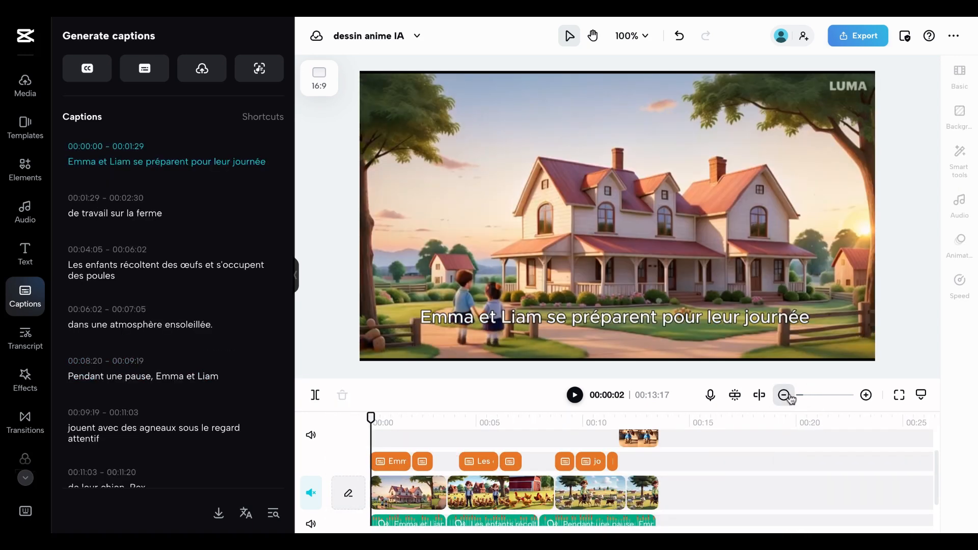
{"action": "left_click", "coordinate": [785, 395]}
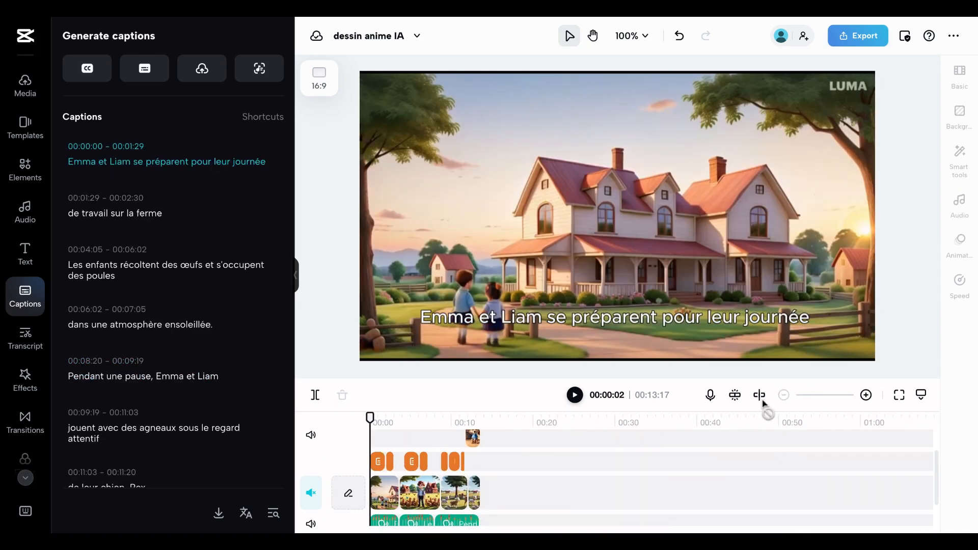
{"action": "left_click", "coordinate": [866, 396]}
{"action": "left_click", "coordinate": [866, 395]}
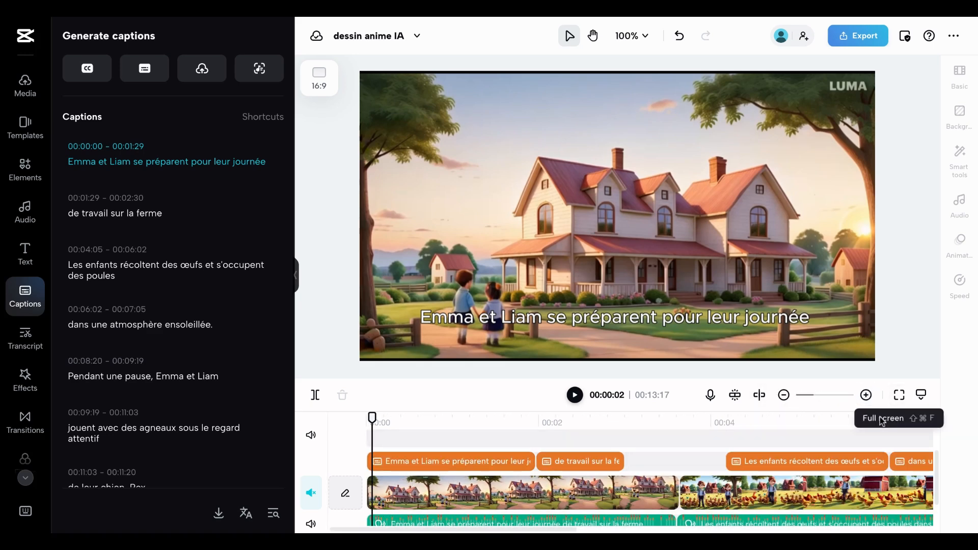
{"action": "left_click", "coordinate": [781, 398]}
{"action": "left_click", "coordinate": [405, 468]}
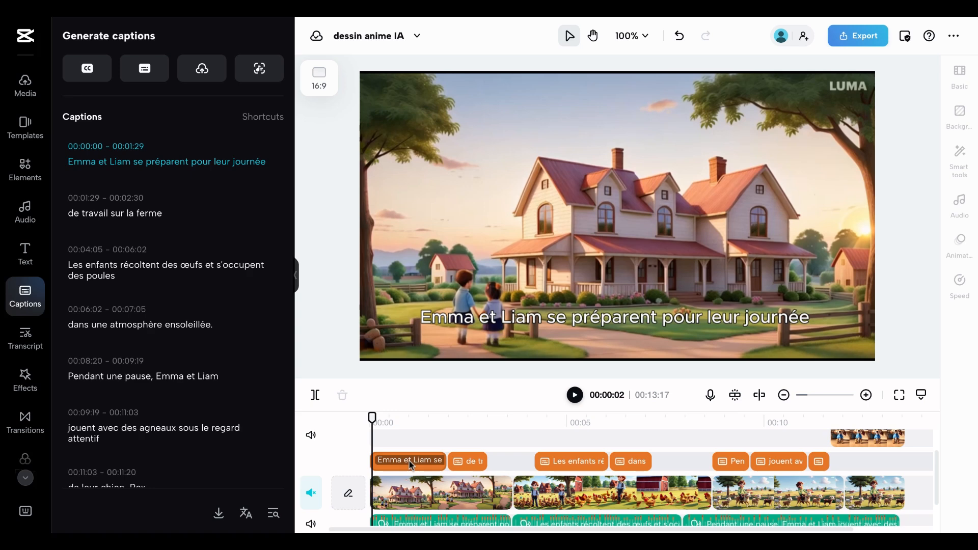
{"action": "left_click", "coordinate": [959, 249]}
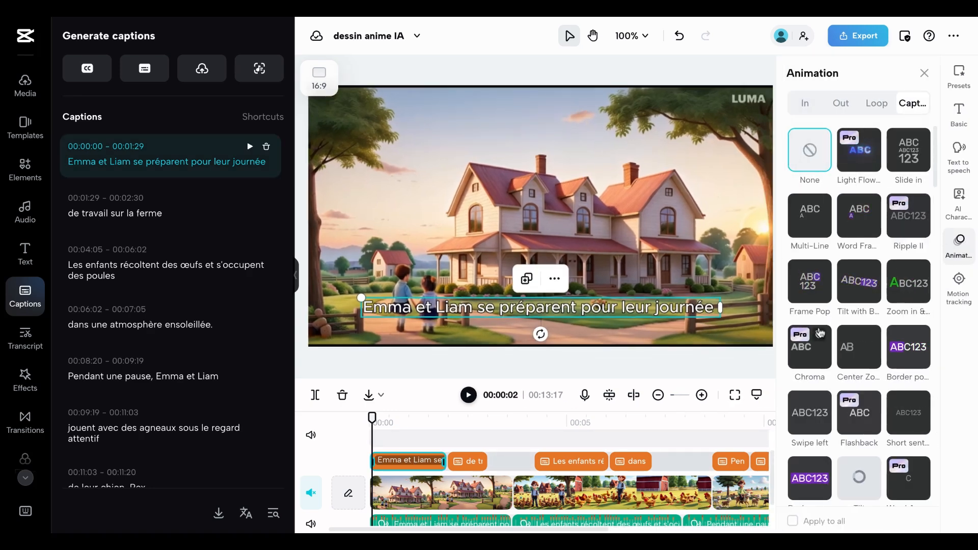
{"action": "scroll", "coordinate": [819, 333], "scroll_direction": "down", "scroll_amount": 15}
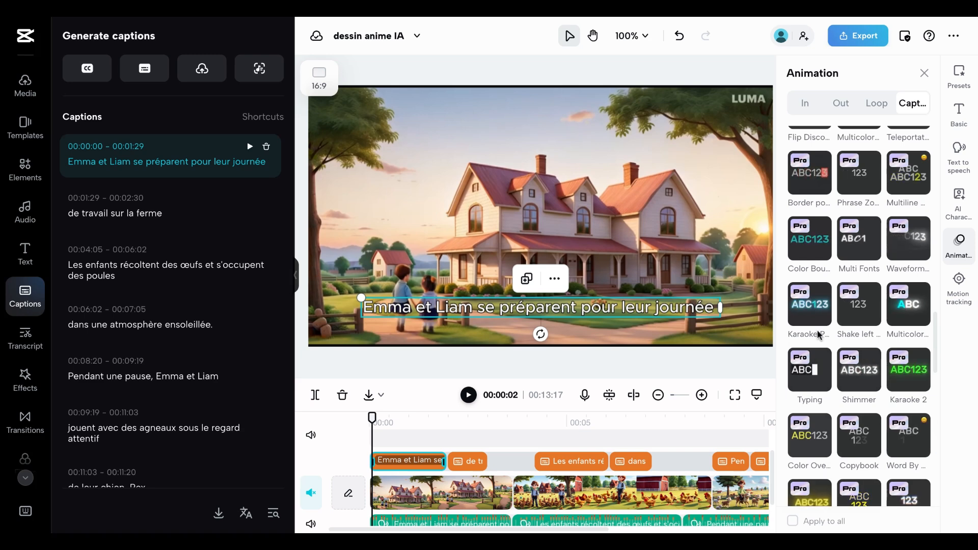
{"action": "scroll", "coordinate": [813, 311], "scroll_direction": "down", "scroll_amount": 5}
{"action": "scroll", "coordinate": [800, 295], "scroll_direction": "up", "scroll_amount": 5}
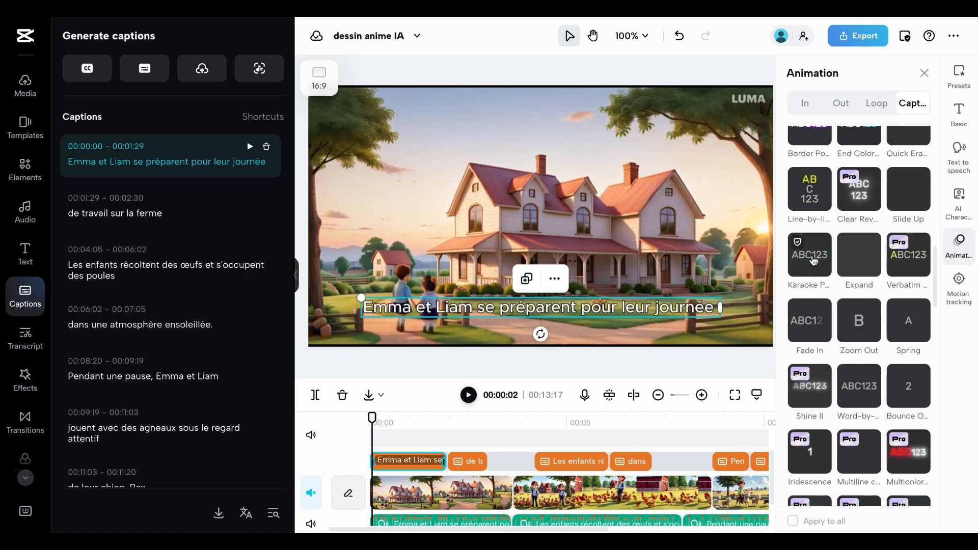
{"action": "left_click", "coordinate": [813, 260]}
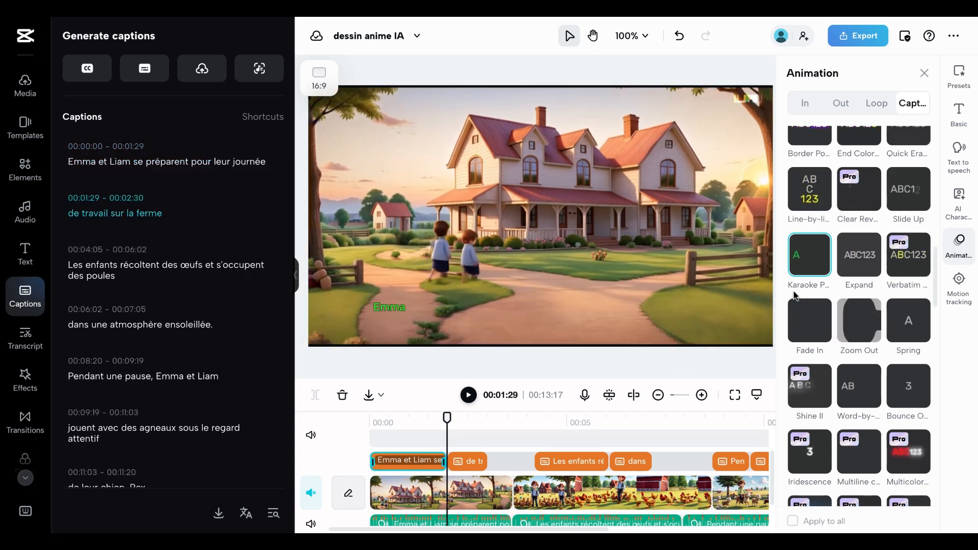
Step: Apply the Typewriter caption animation to the second caption, "de travail sur la ferme"
{"action": "scroll", "coordinate": [655, 438], "scroll_direction": "down", "scroll_amount": 2}
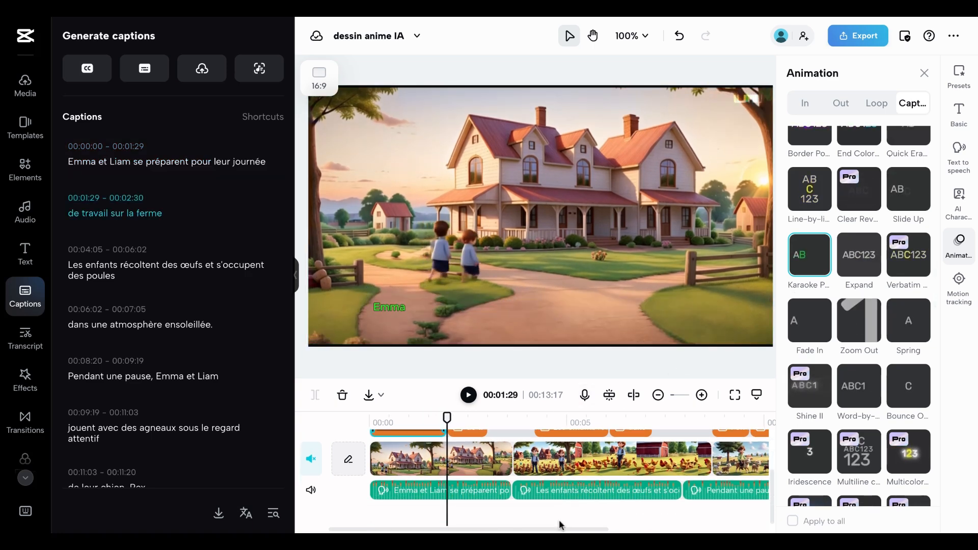
{"action": "scroll", "coordinate": [558, 522], "scroll_direction": "up", "scroll_amount": 2}
{"action": "left_click", "coordinate": [467, 477]}
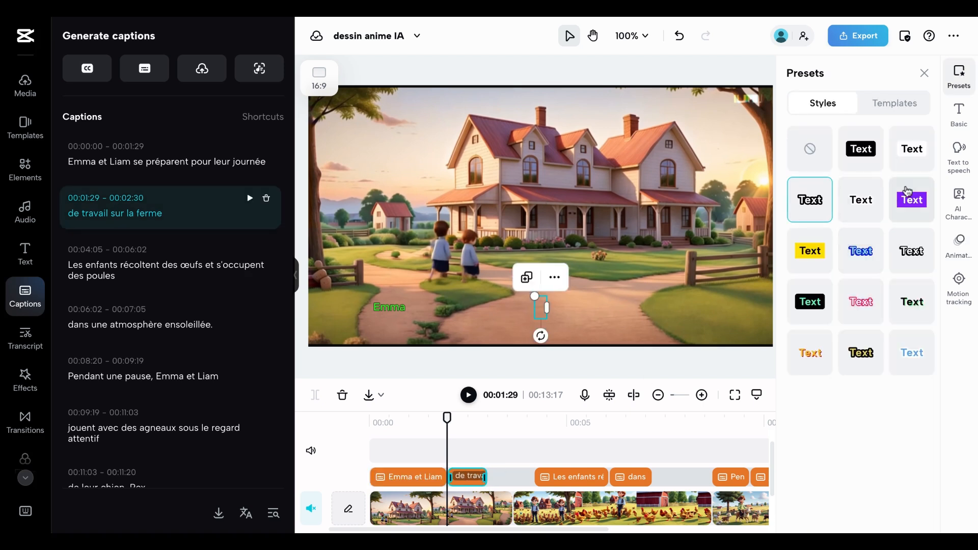
{"action": "left_click", "coordinate": [961, 246]}
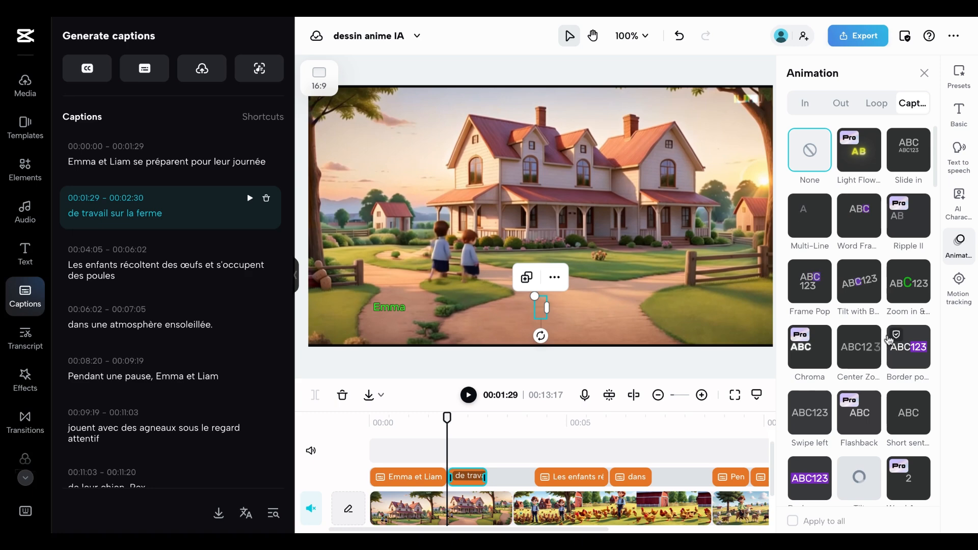
{"action": "scroll", "coordinate": [888, 343], "scroll_direction": "down", "scroll_amount": 1}
{"action": "scroll", "coordinate": [887, 342], "scroll_direction": "down", "scroll_amount": 5}
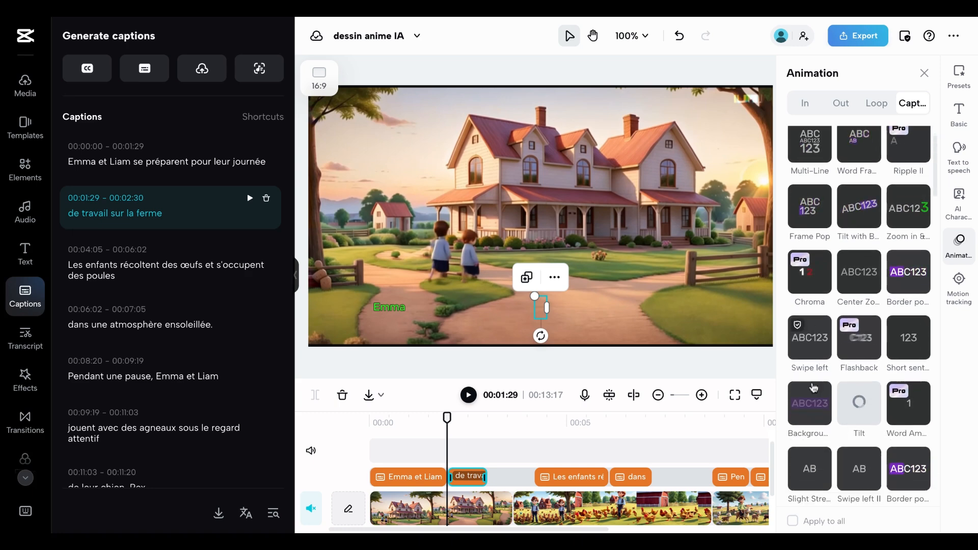
{"action": "scroll", "coordinate": [813, 389], "scroll_direction": "down", "scroll_amount": 2}
{"action": "scroll", "coordinate": [814, 402], "scroll_direction": "down", "scroll_amount": 1}
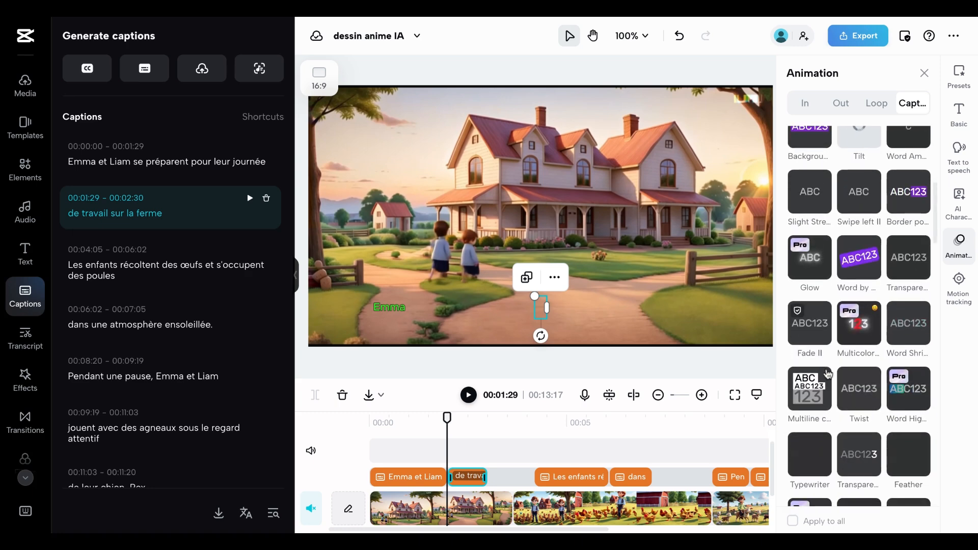
{"action": "scroll", "coordinate": [815, 412], "scroll_direction": "down", "scroll_amount": 3}
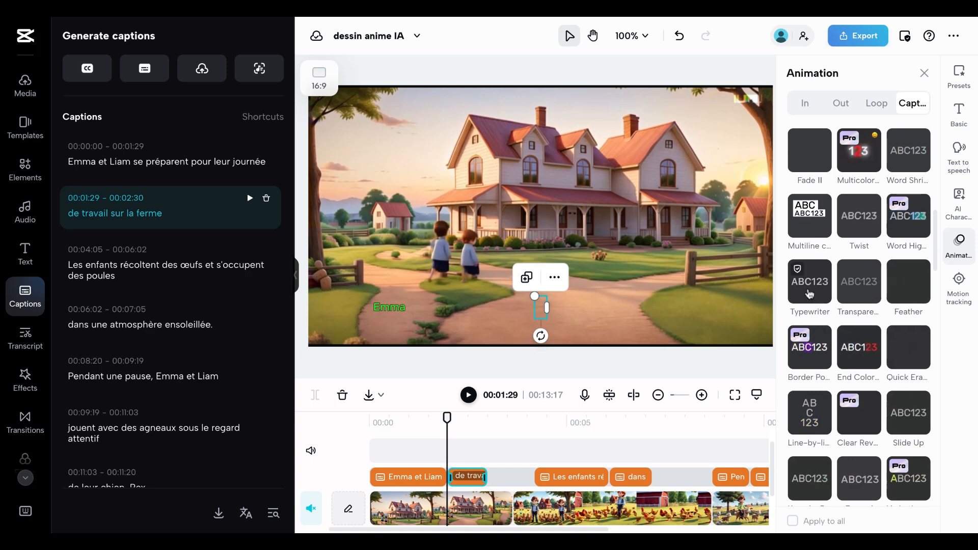
{"action": "left_click", "coordinate": [809, 281]}
Step: Try the Fade II caption animation on the caption starting at 00:04:05 and check it at 00:05:06
{"action": "left_click", "coordinate": [571, 476]}
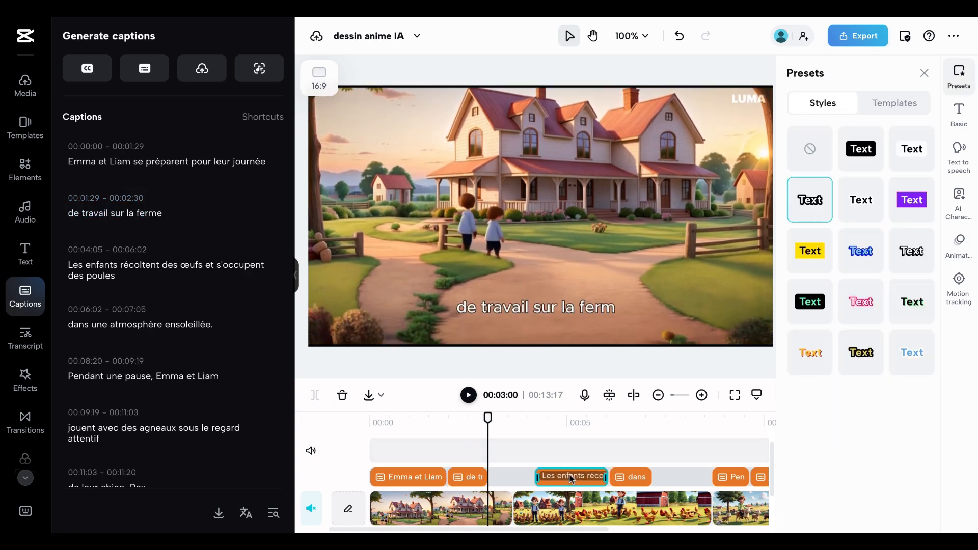
{"action": "left_click_drag", "start_coordinate": [487, 418], "coordinate": [554, 418]}
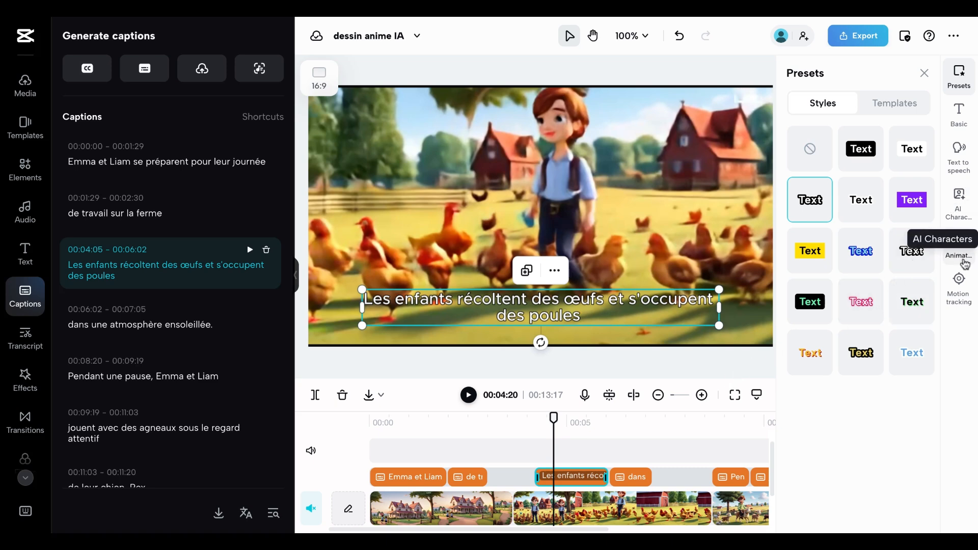
{"action": "left_click", "coordinate": [967, 256]}
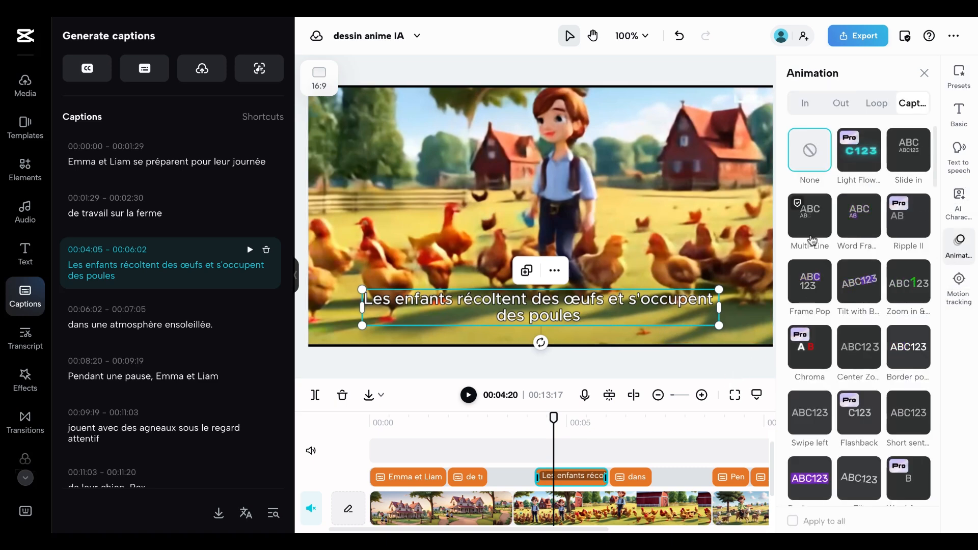
{"action": "scroll", "coordinate": [812, 291], "scroll_direction": "down", "scroll_amount": 8}
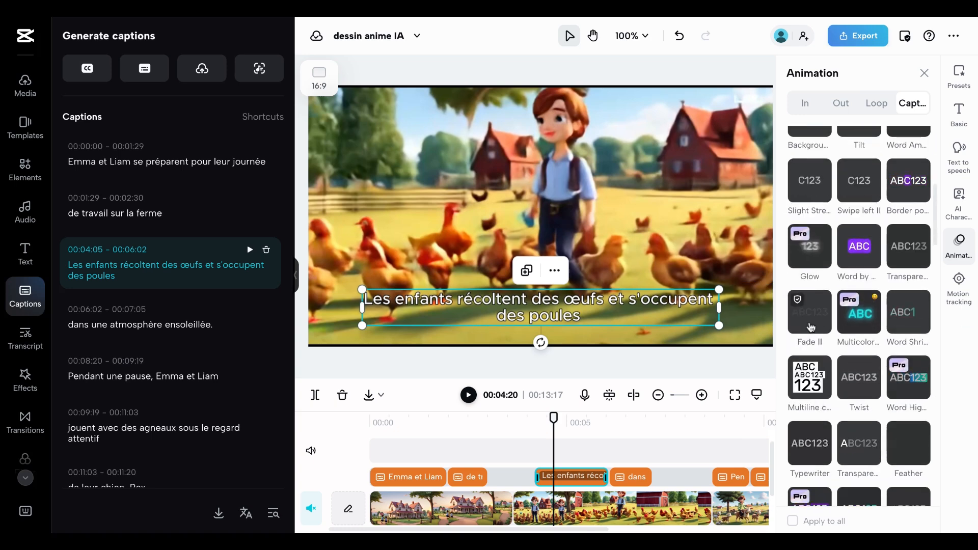
{"action": "left_click", "coordinate": [810, 327]}
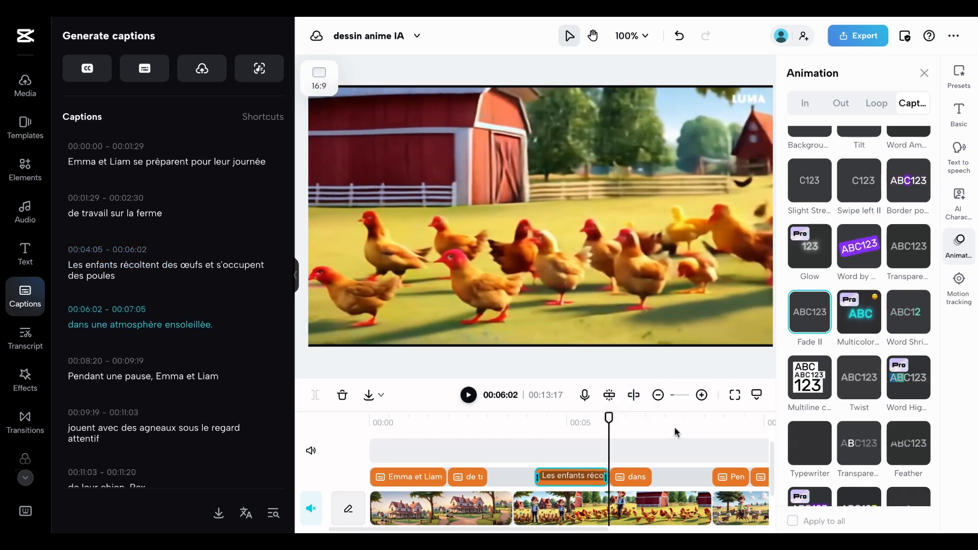
{"action": "left_click", "coordinate": [574, 421]}
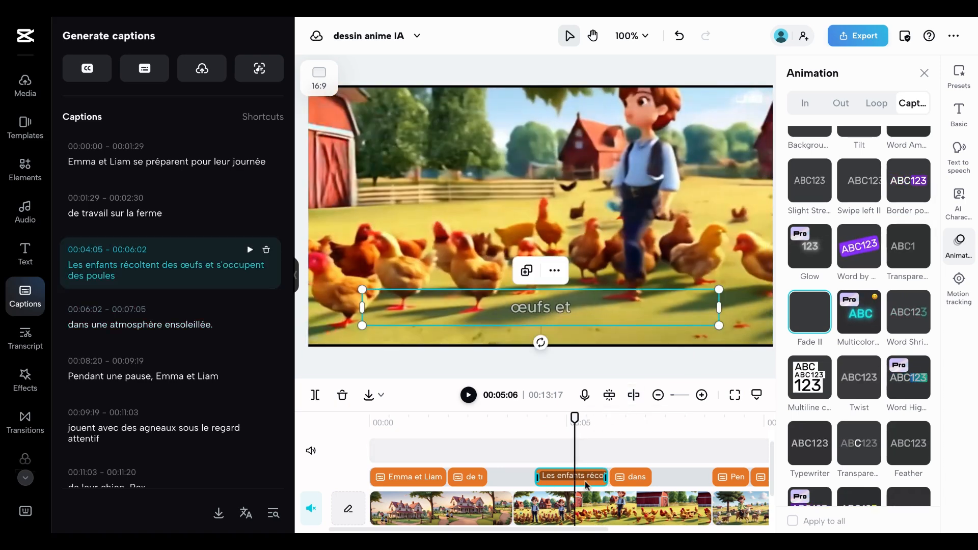
Step: Browse the caption animations and apply Swipe left to the caption "Les enfants récoltent des œufs et s'occupent des poules"
{"action": "scroll", "coordinate": [805, 388], "scroll_direction": "down", "scroll_amount": 5}
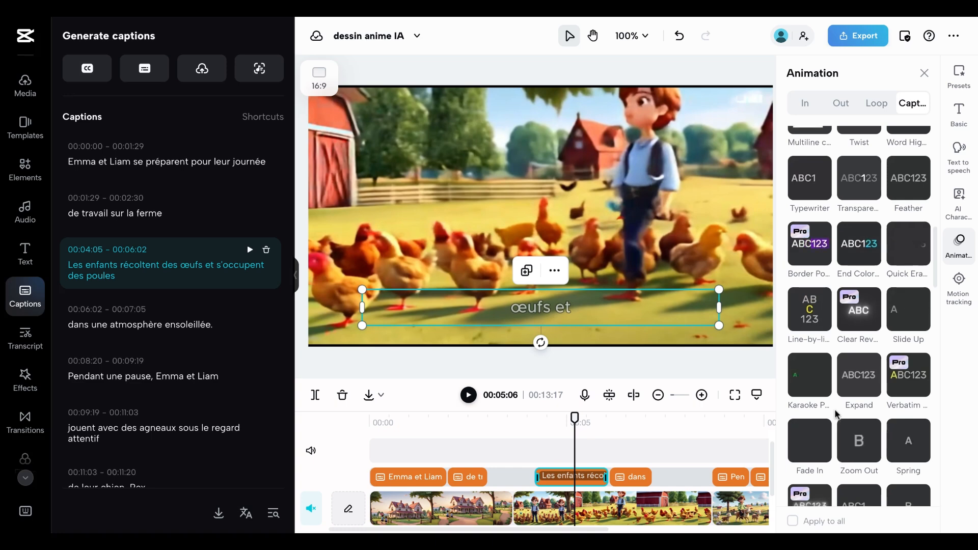
{"action": "scroll", "coordinate": [830, 387], "scroll_direction": "up", "scroll_amount": 5}
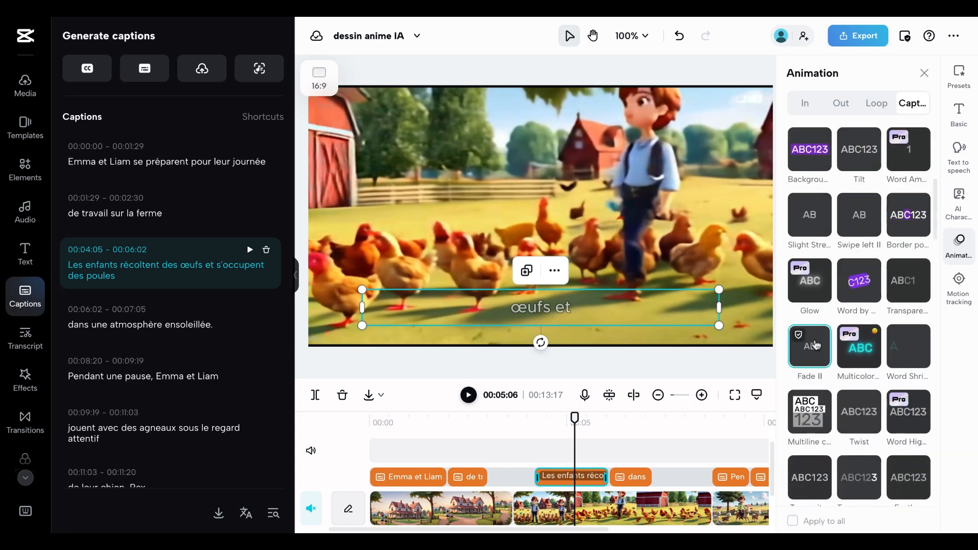
{"action": "scroll", "coordinate": [816, 345], "scroll_direction": "down", "scroll_amount": 3}
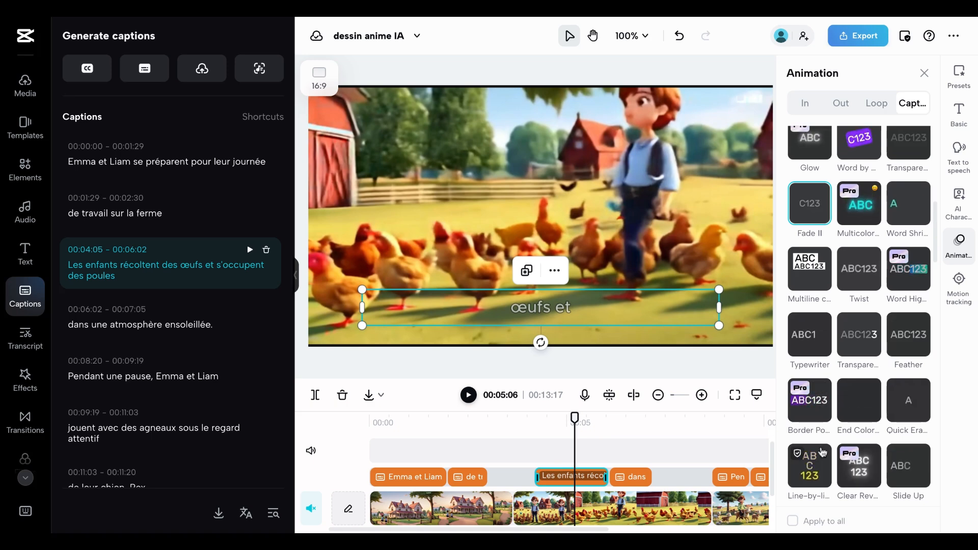
{"action": "scroll", "coordinate": [825, 449], "scroll_direction": "up", "scroll_amount": 10}
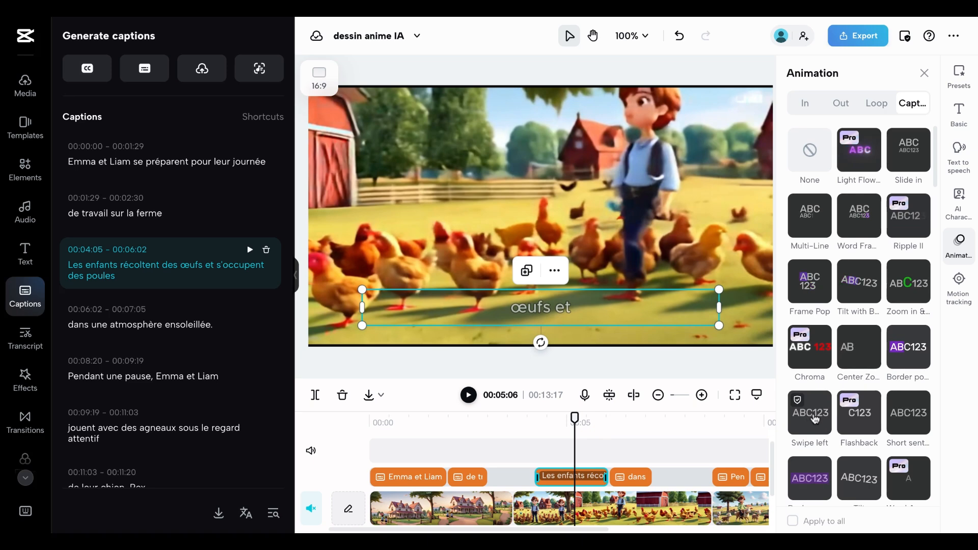
{"action": "left_click", "coordinate": [815, 419]}
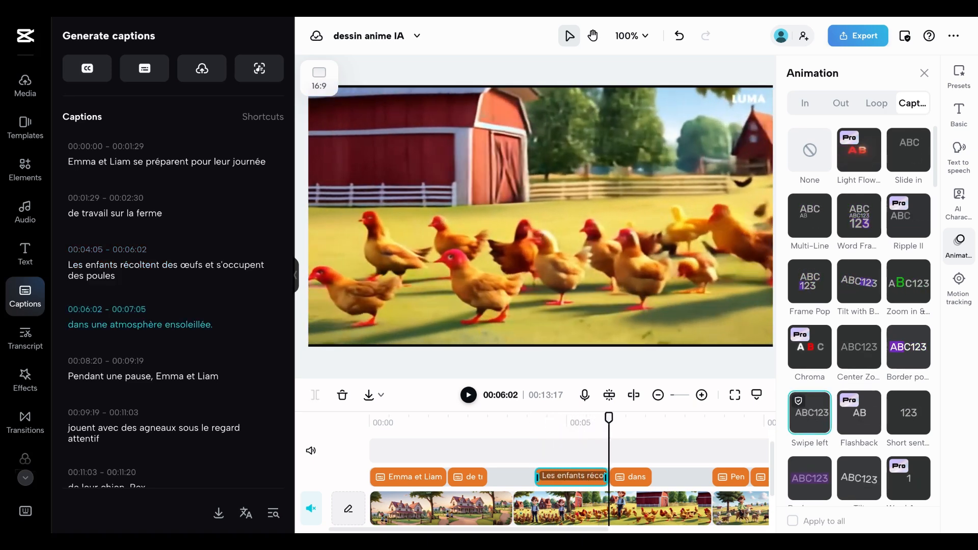
Step: Browse the caption animations and apply Fade In to the caption "dans une atmosphère ensoleillée." with the playhead at 00:06:16
{"action": "left_click", "coordinate": [629, 476]}
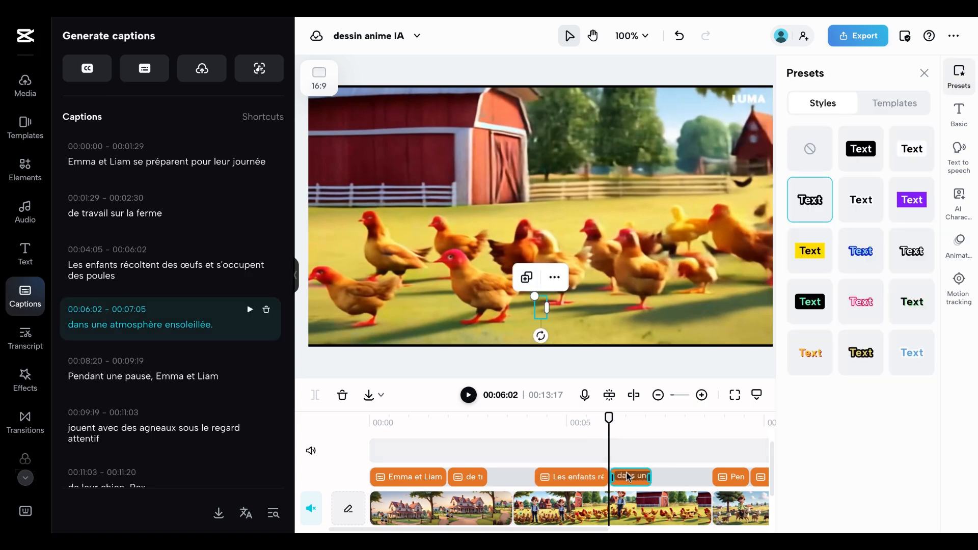
{"action": "left_click_drag", "start_coordinate": [609, 419], "coordinate": [627, 419]}
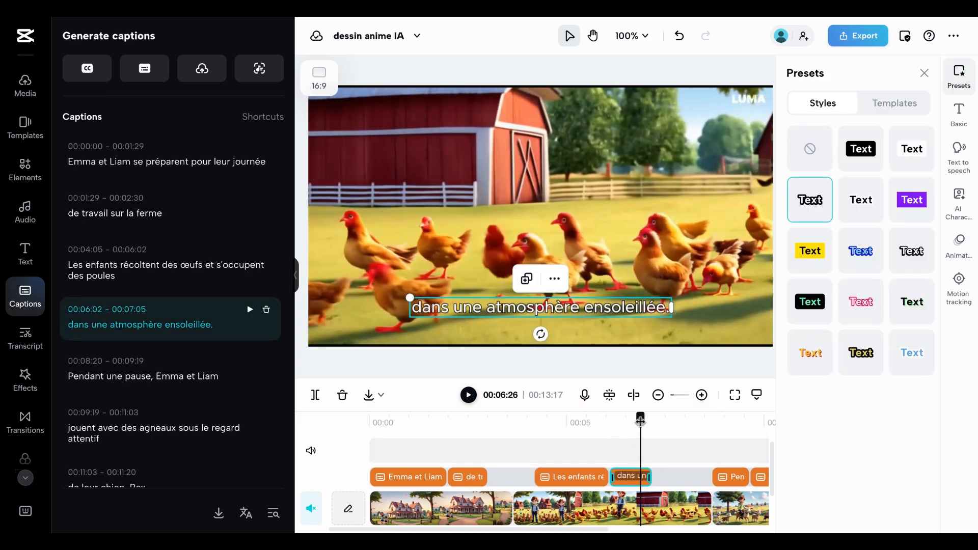
{"action": "left_click", "coordinate": [965, 254]}
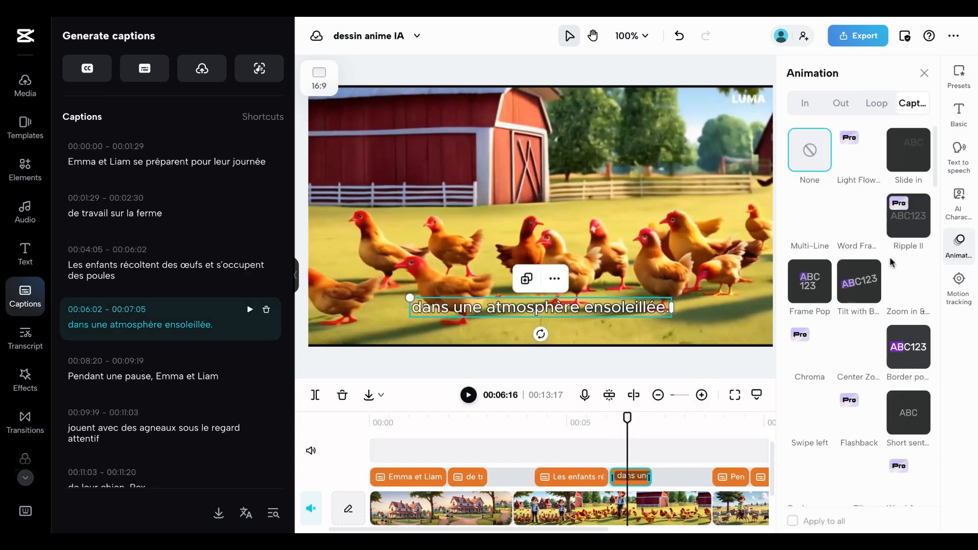
{"action": "scroll", "coordinate": [861, 285], "scroll_direction": "down", "scroll_amount": 5}
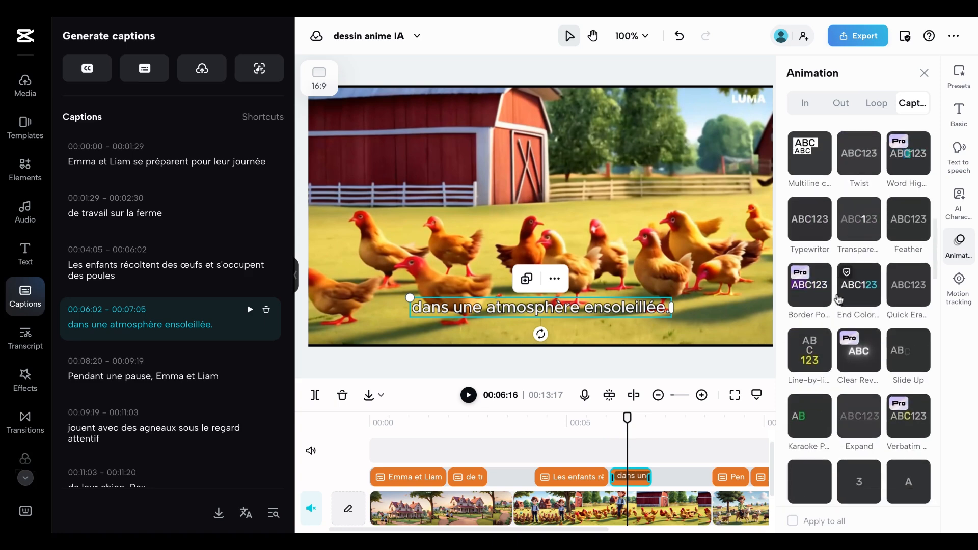
{"action": "scroll", "coordinate": [835, 300], "scroll_direction": "down", "scroll_amount": 10}
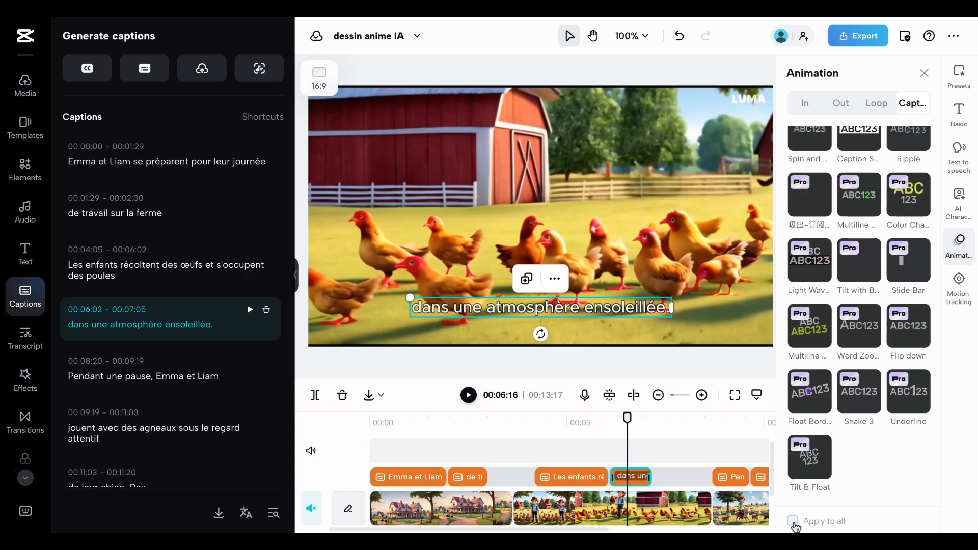
{"action": "scroll", "coordinate": [844, 299], "scroll_direction": "up", "scroll_amount": 10}
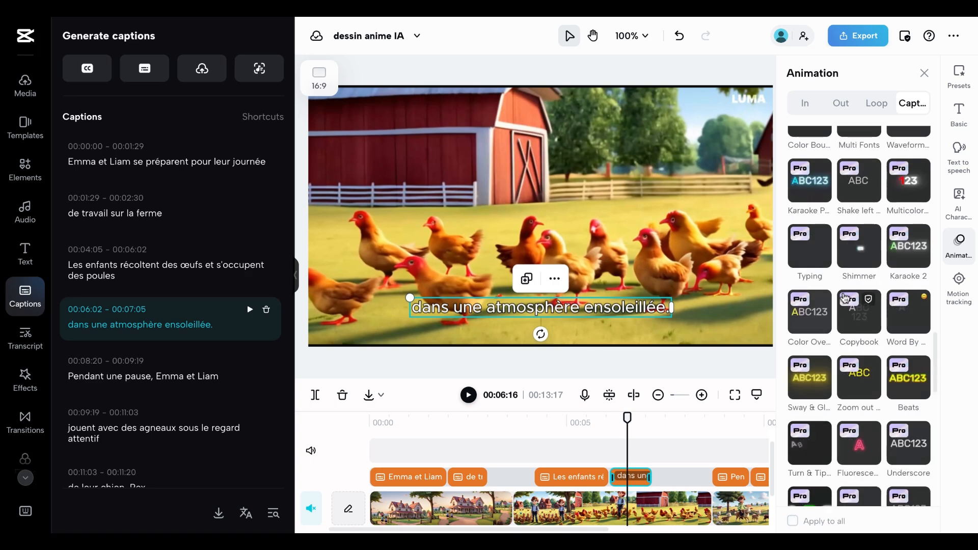
{"action": "scroll", "coordinate": [806, 290], "scroll_direction": "down", "scroll_amount": 6}
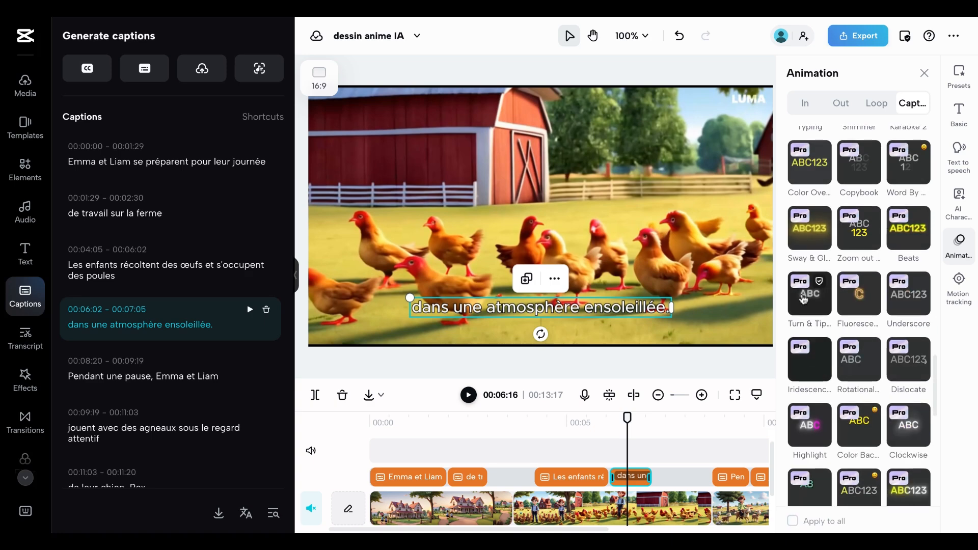
{"action": "scroll", "coordinate": [807, 323], "scroll_direction": "down", "scroll_amount": 3}
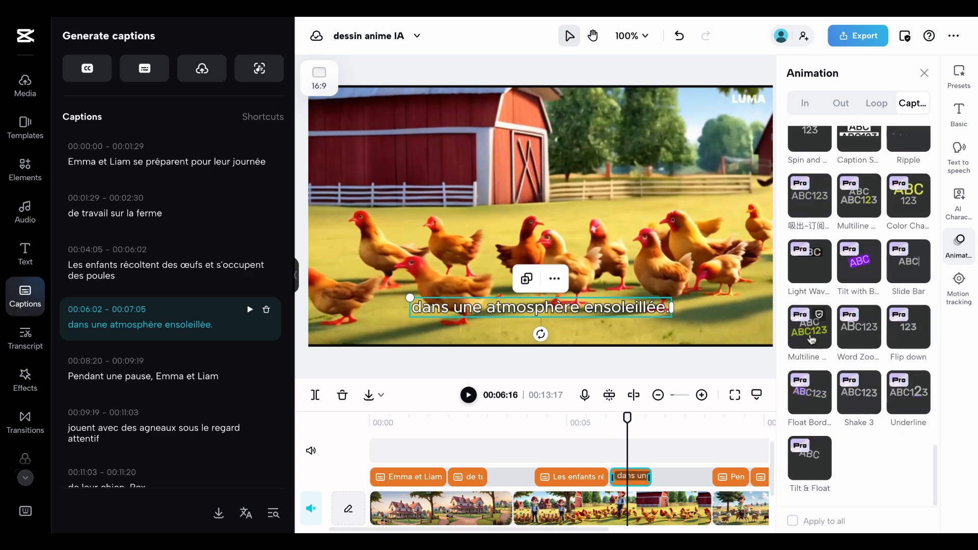
{"action": "scroll", "coordinate": [809, 330], "scroll_direction": "up", "scroll_amount": 10}
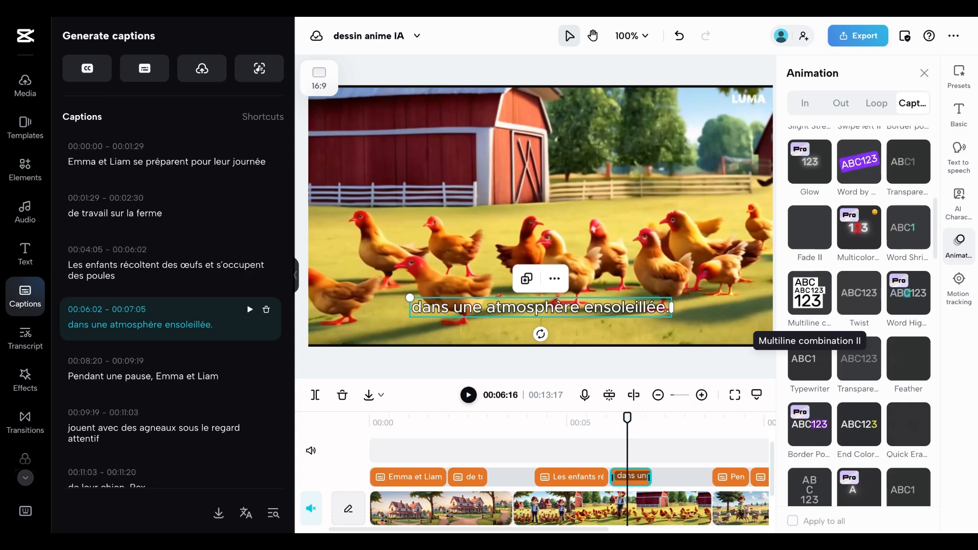
{"action": "scroll", "coordinate": [810, 305], "scroll_direction": "up", "scroll_amount": 5}
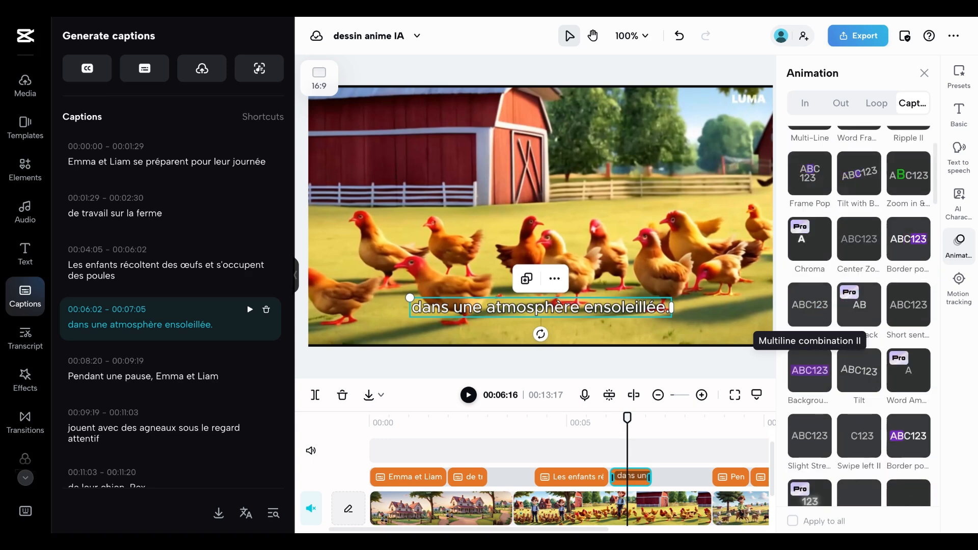
{"action": "scroll", "coordinate": [823, 345], "scroll_direction": "down", "scroll_amount": 5}
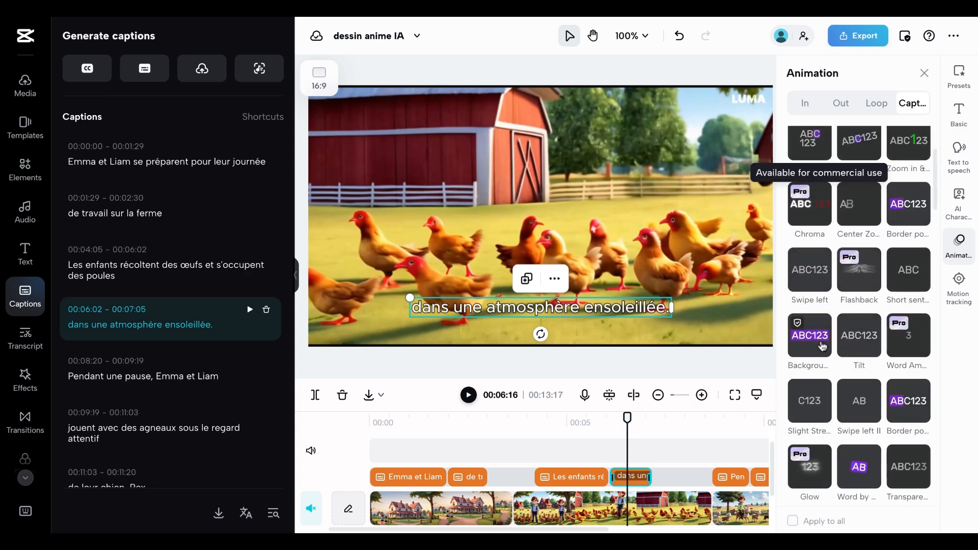
{"action": "scroll", "coordinate": [822, 346], "scroll_direction": "down", "scroll_amount": 5}
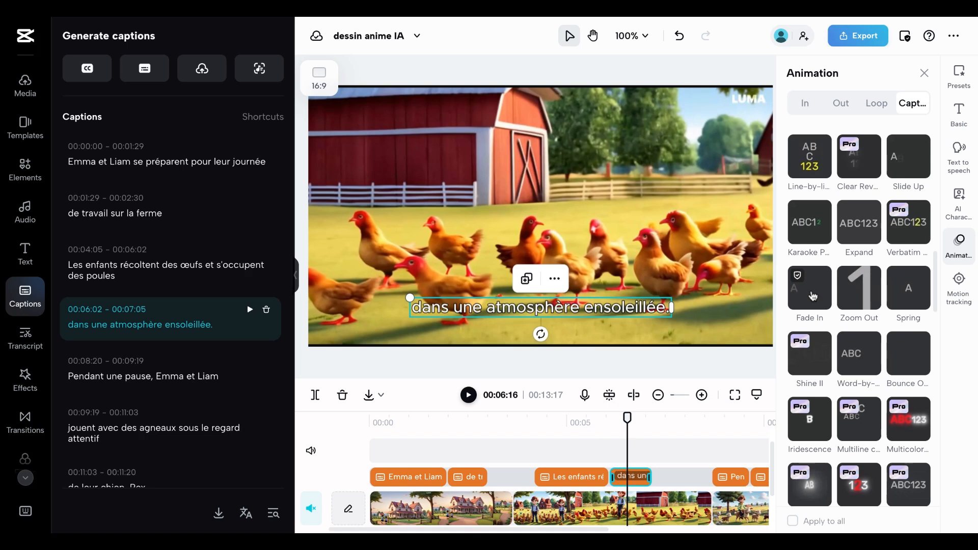
{"action": "left_click", "coordinate": [813, 297]}
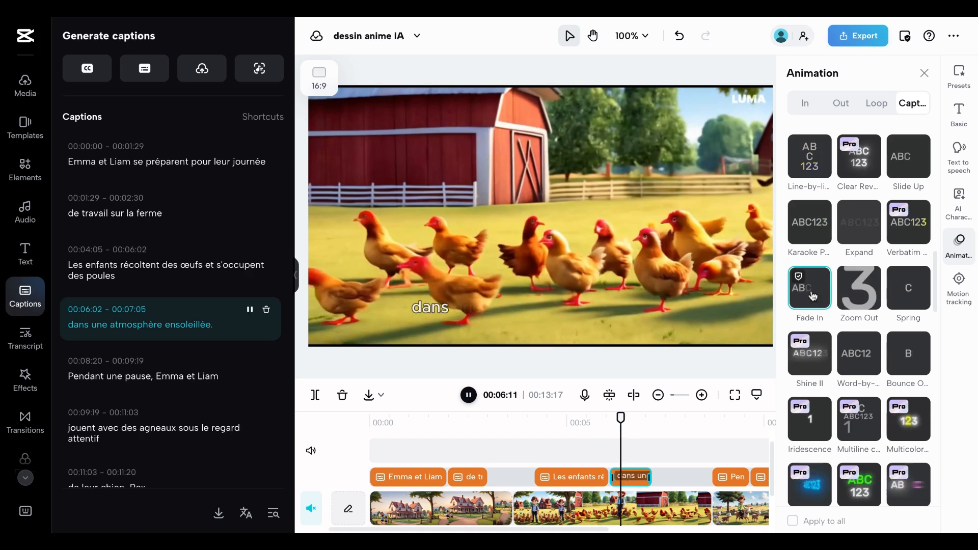
Step: Enable applying the animation to all captions and choose Fade In again
{"action": "left_click", "coordinate": [793, 521]}
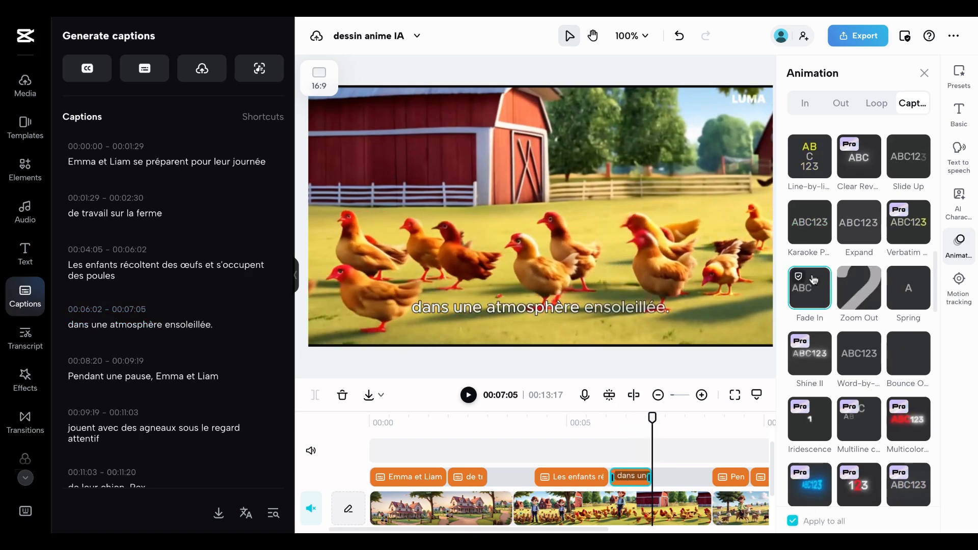
{"action": "left_click", "coordinate": [809, 297]}
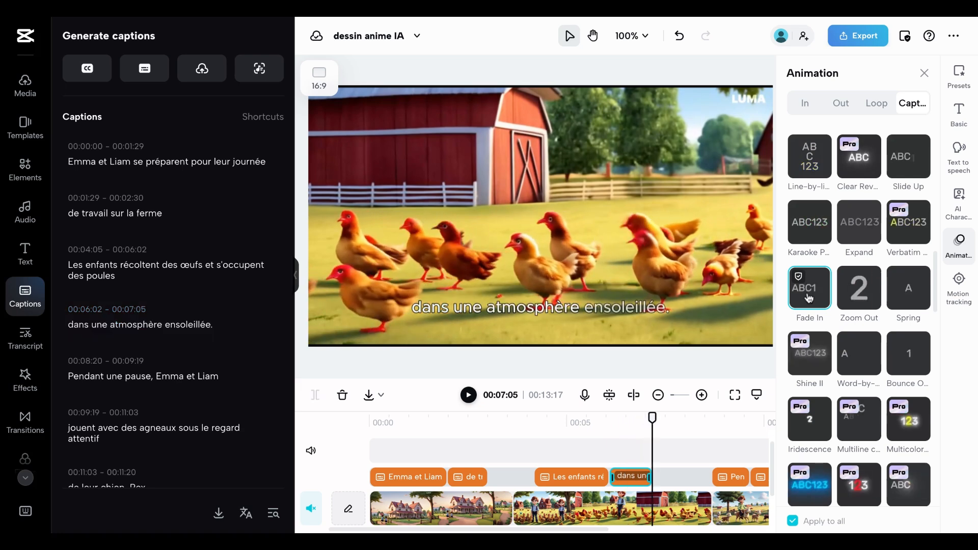
Step: Return to the start of the timeline, deselect the caption and play the video through to check the caption animations
{"action": "left_click_drag", "start_coordinate": [652, 417], "coordinate": [354, 410]}
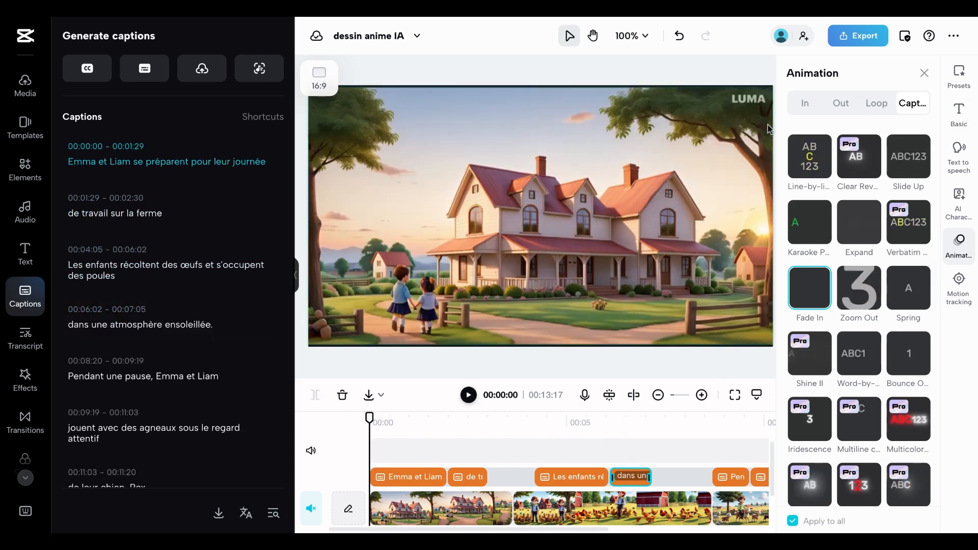
{"action": "left_click", "coordinate": [645, 377]}
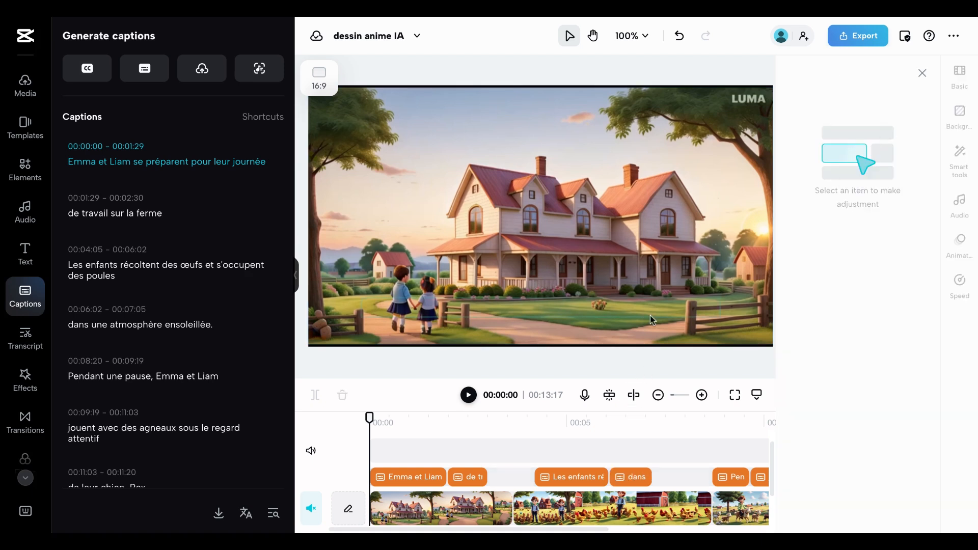
{"action": "left_click", "coordinate": [468, 399]}
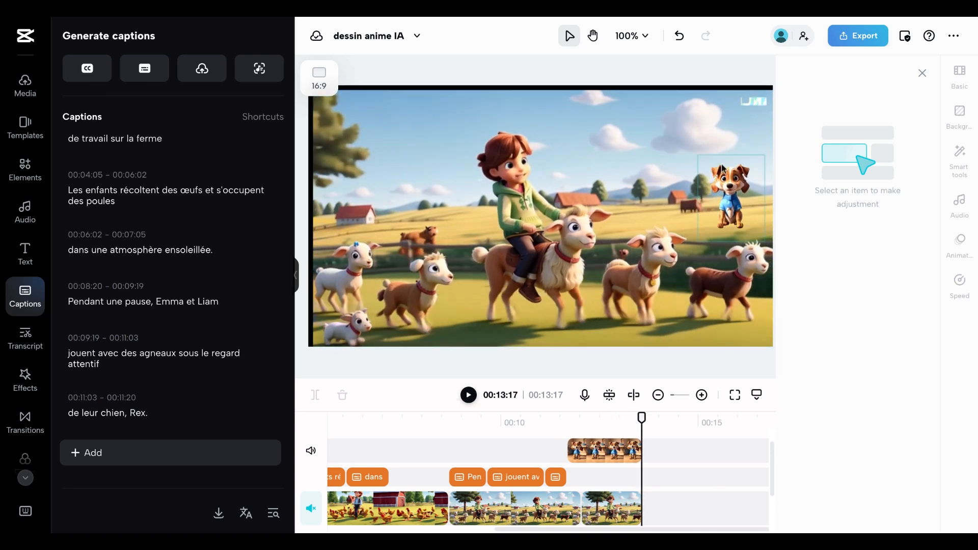
{"action": "left_click", "coordinate": [31, 92]}
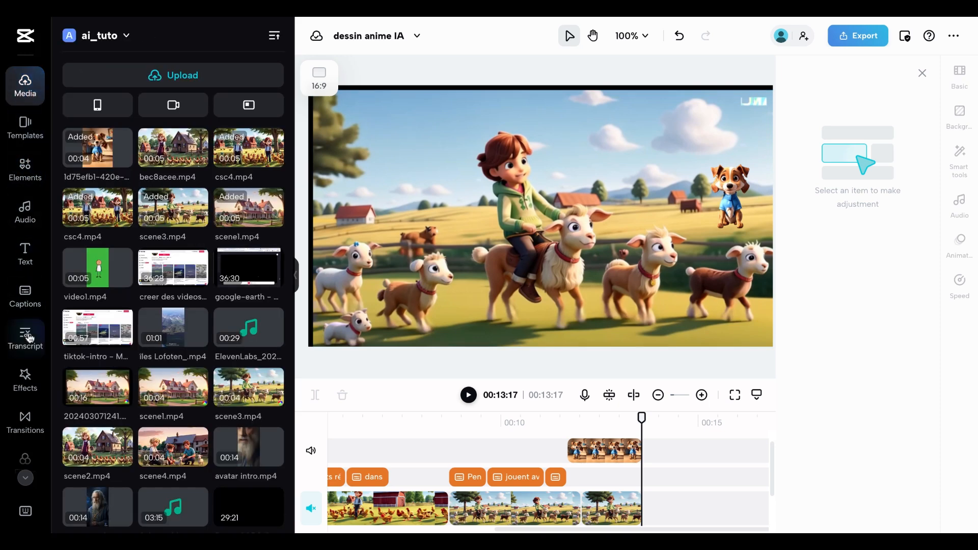
{"action": "scroll", "coordinate": [24, 377], "scroll_direction": "down", "scroll_amount": 2}
{"action": "scroll", "coordinate": [23, 363], "scroll_direction": "down", "scroll_amount": 2}
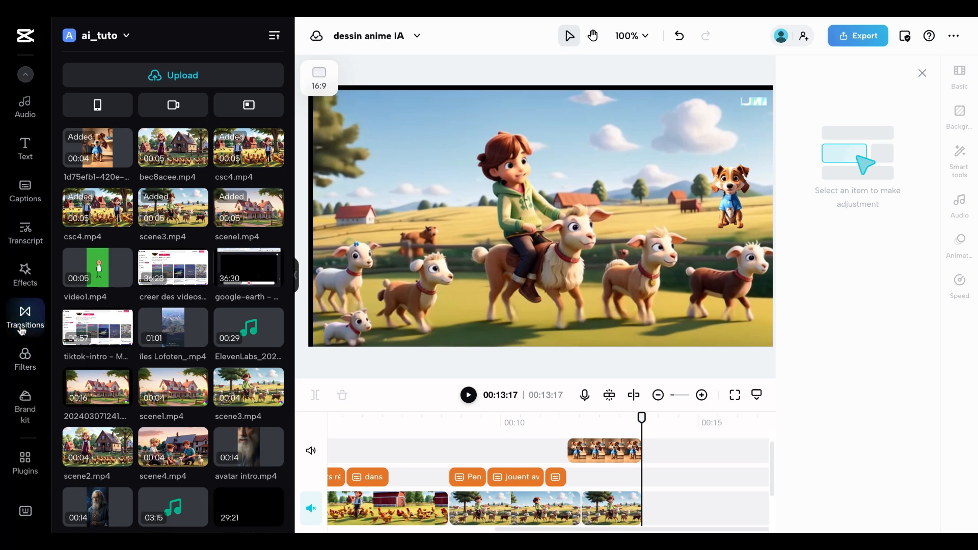
{"action": "scroll", "coordinate": [23, 331], "scroll_direction": "up", "scroll_amount": 4}
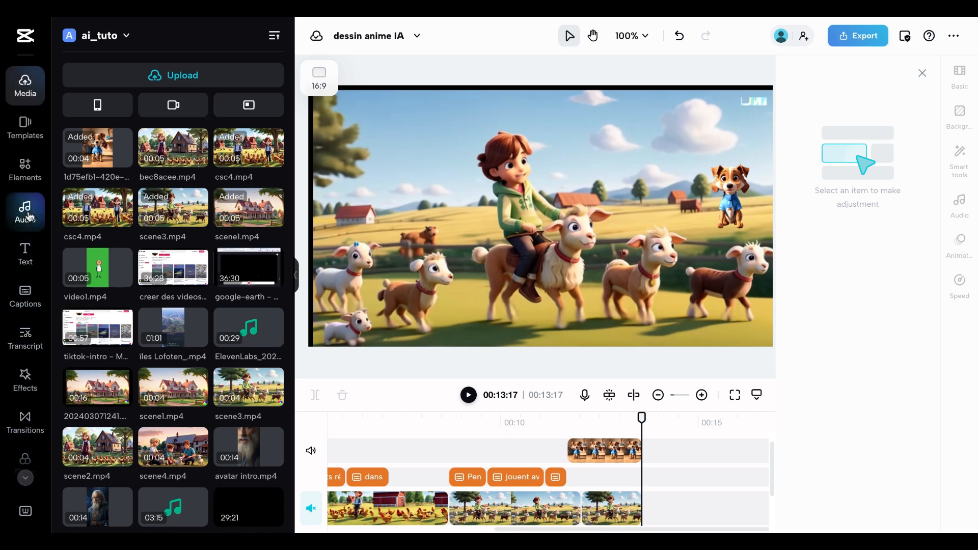
Step: Search the music library for "dog"
{"action": "left_click", "coordinate": [25, 210]}
{"action": "left_click", "coordinate": [182, 69]}
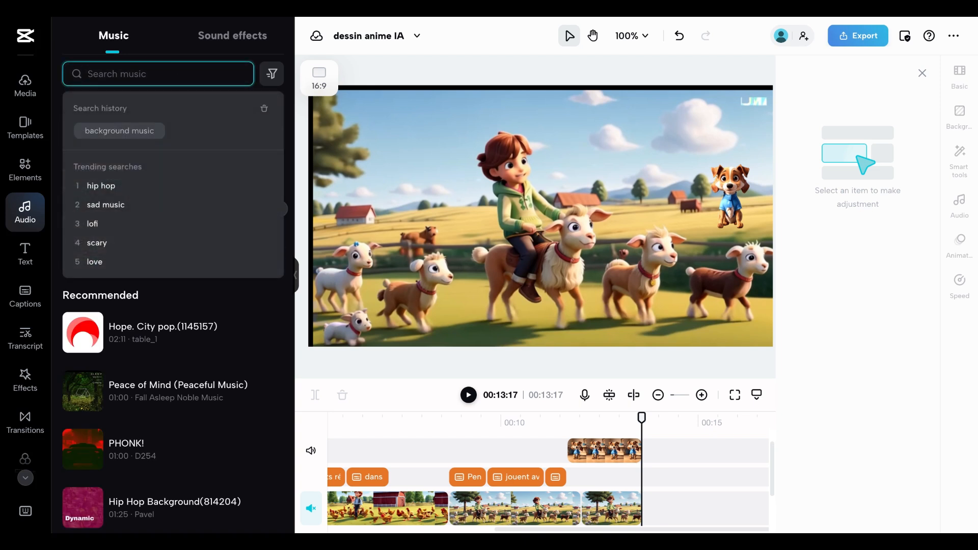
{"action": "type", "text": "dog"}
{"action": "key", "text": "Return"}
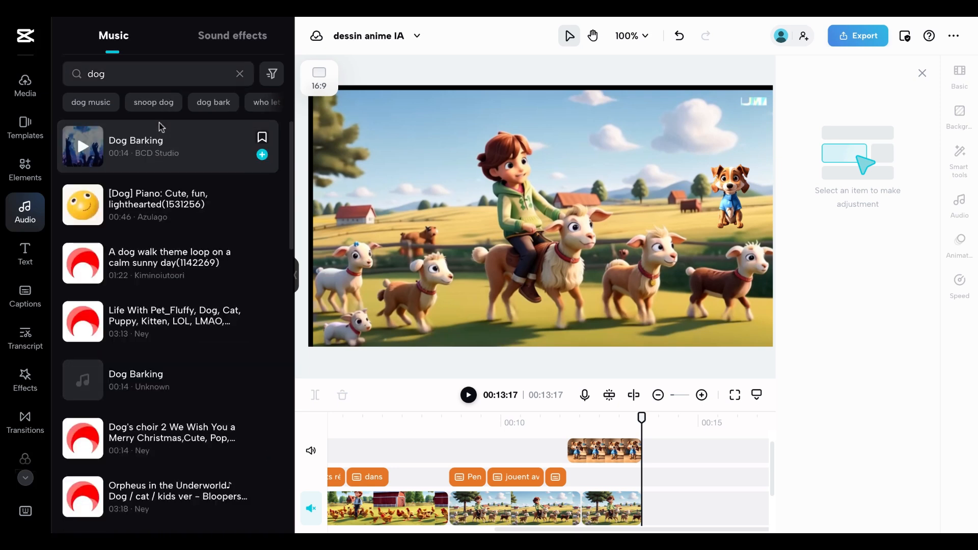
Step: Preview the tracks "[Dog] Piano: Cute, fun, lighthearted" and the second "Dog Barking", and look through the remaining results
{"action": "left_click", "coordinate": [86, 217]}
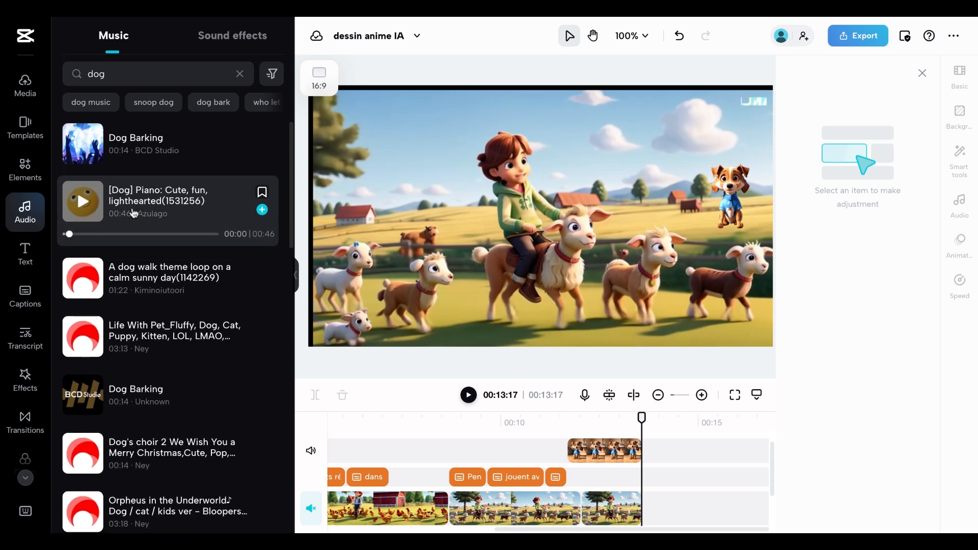
{"action": "left_click", "coordinate": [87, 397]}
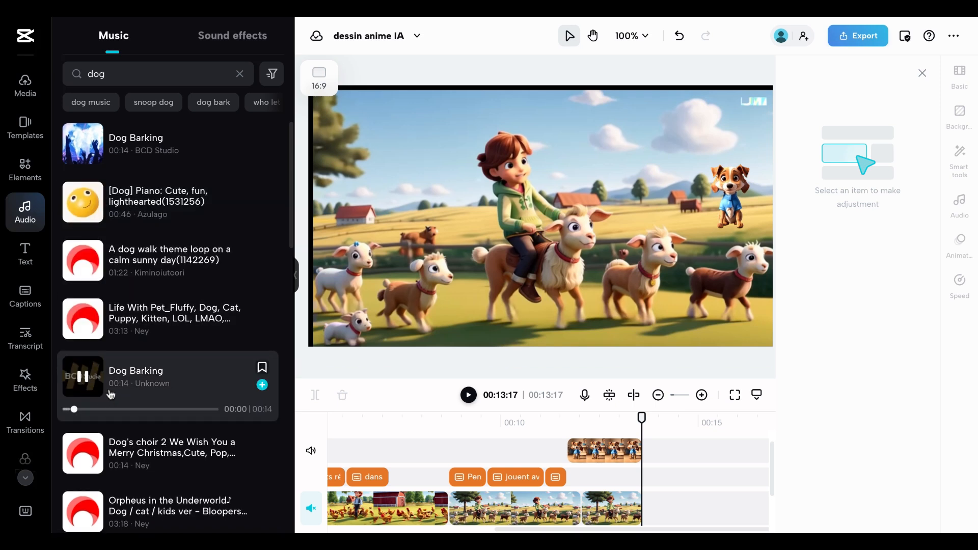
{"action": "scroll", "coordinate": [83, 356], "scroll_direction": "down", "scroll_amount": 10}
{"action": "scroll", "coordinate": [83, 357], "scroll_direction": "up", "scroll_amount": 10}
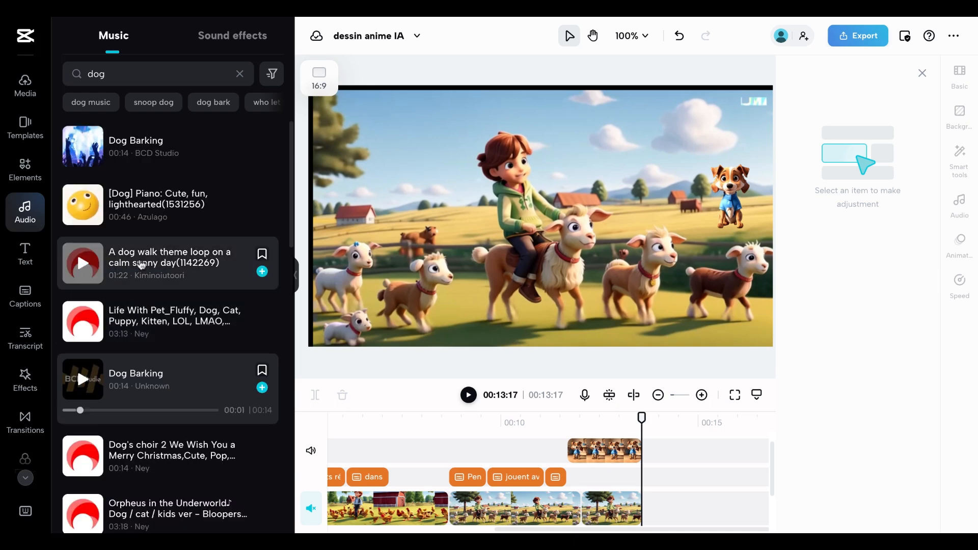
Step: Search the music library for the suggested term "dog music" and change the search to "dog shouting"
{"action": "left_click", "coordinate": [194, 75]}
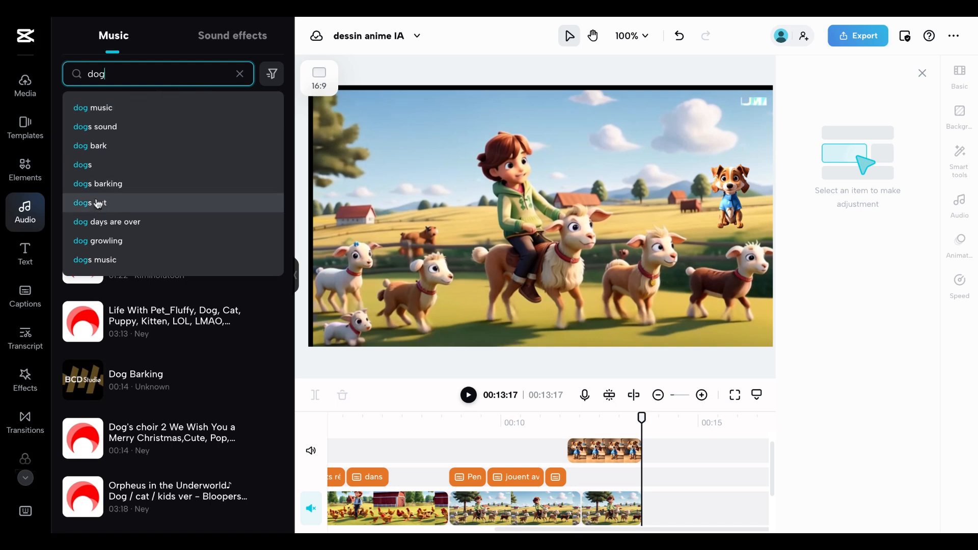
{"action": "left_click", "coordinate": [112, 115]}
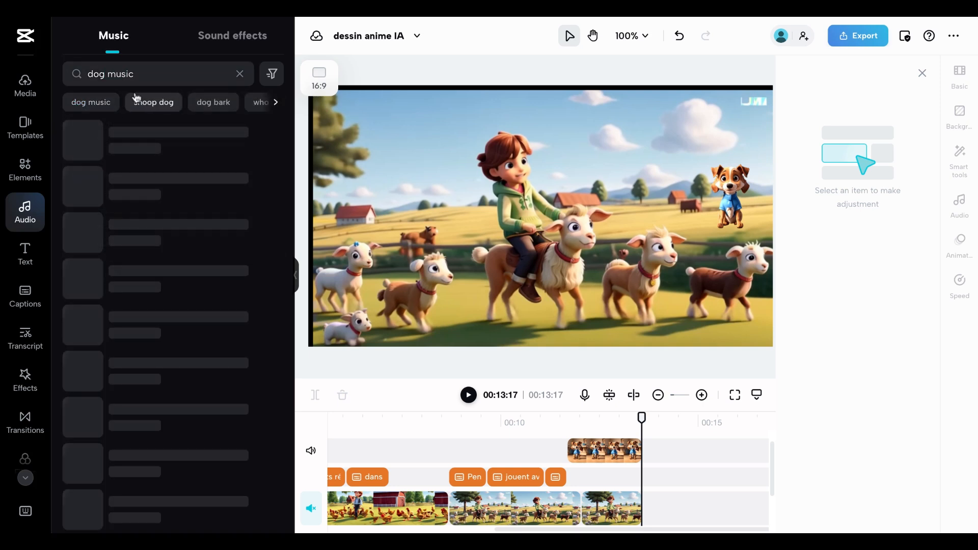
{"action": "left_click", "coordinate": [186, 69]}
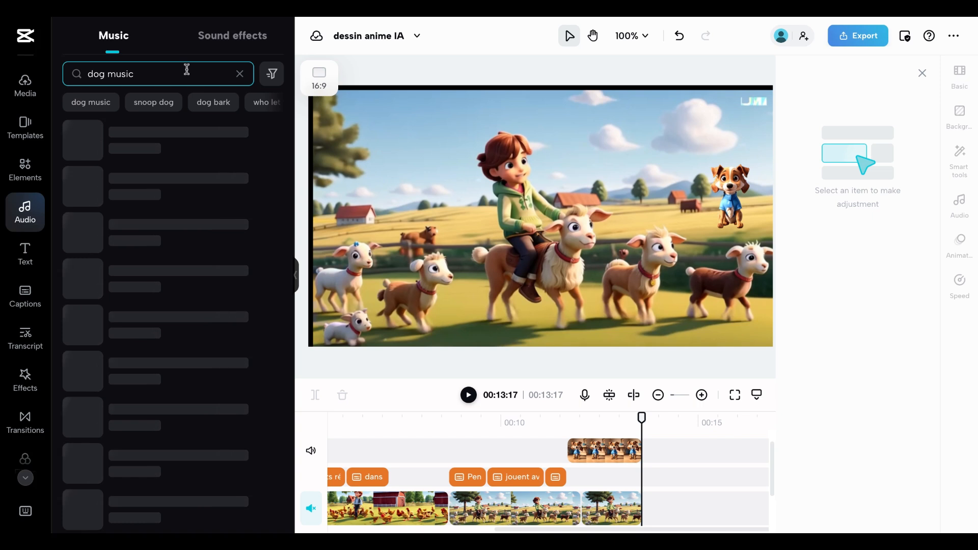
{"action": "key", "text": "BackSpace"}
{"action": "key", "text": "BackSpace"}
{"action": "key", "text": "BackSpace"}
{"action": "key", "text": "BackSpace"}
{"action": "key", "text": "BackSpace"}
{"action": "type", "text": "shouting"}
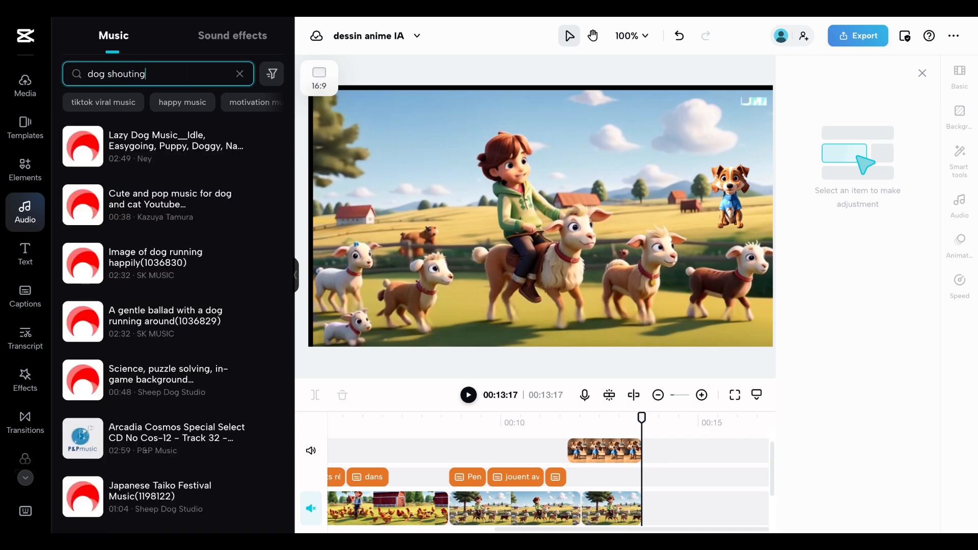
{"action": "key", "text": "Return"}
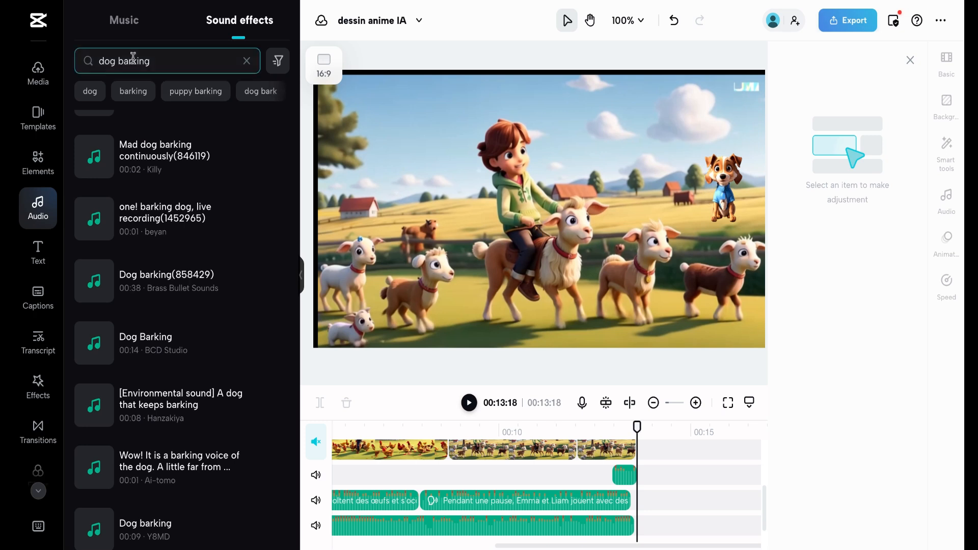
Step: Preview the sound effect "Mad dog barking continuously(846119)" from the "dog barking" search results
{"action": "left_click", "coordinate": [161, 60]}
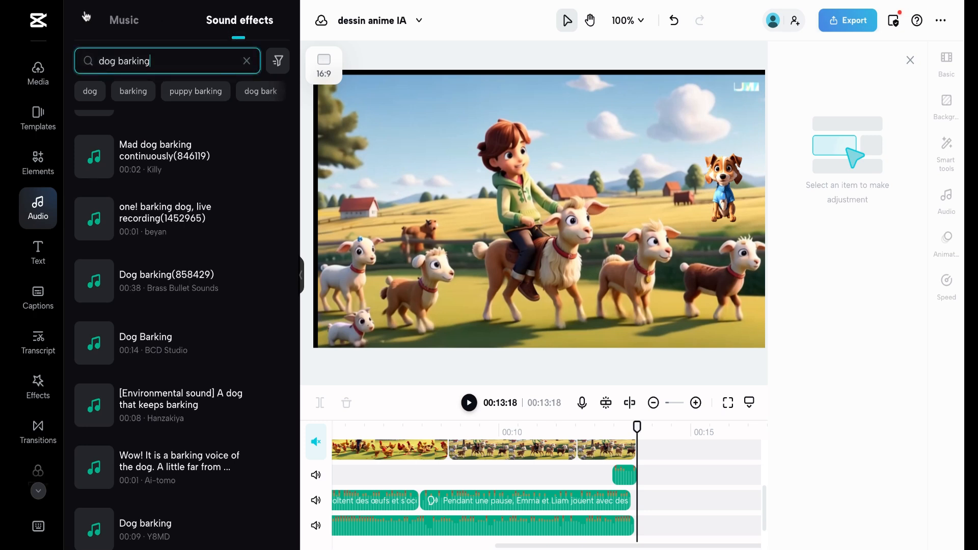
{"action": "left_click", "coordinate": [112, 20]}
{"action": "left_click", "coordinate": [239, 20]}
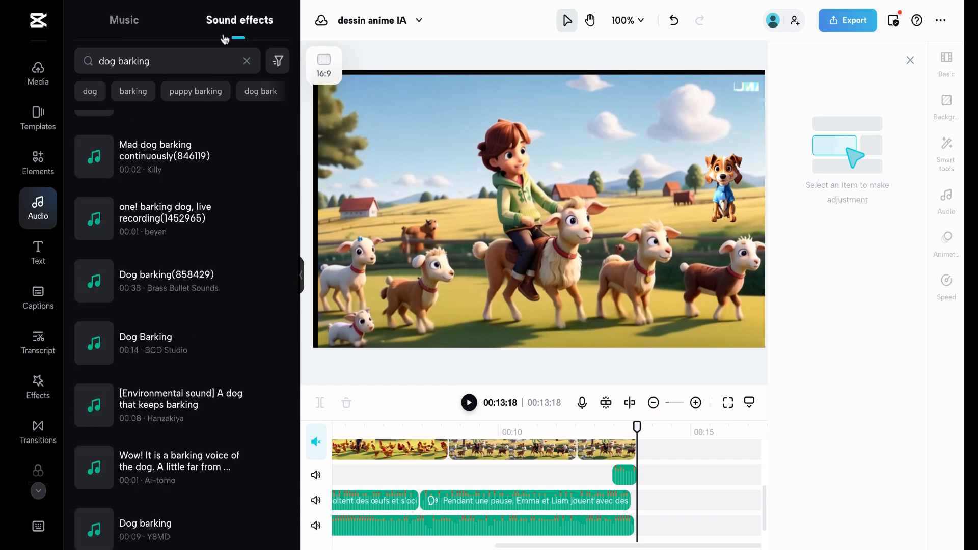
{"action": "left_click", "coordinate": [159, 62]}
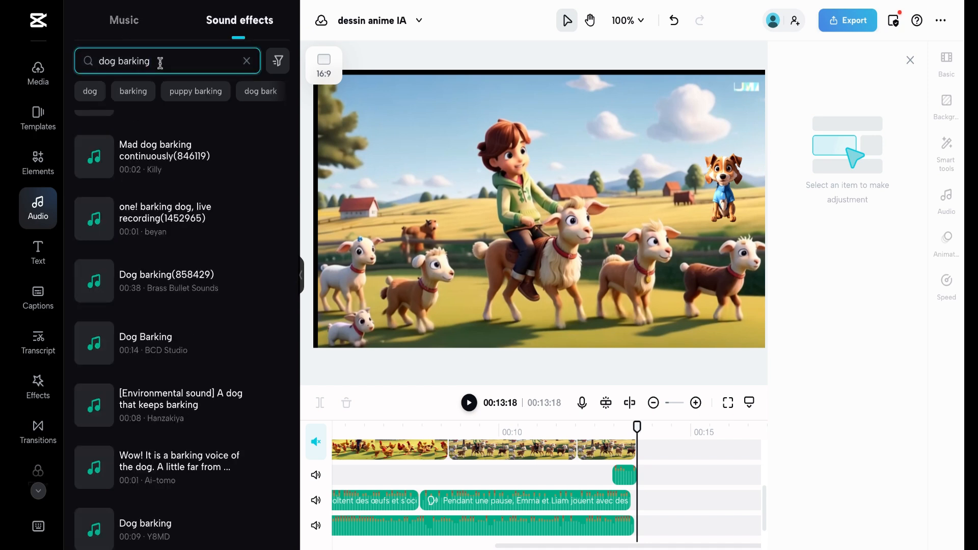
{"action": "key", "text": "ctrl+shift+Left"}
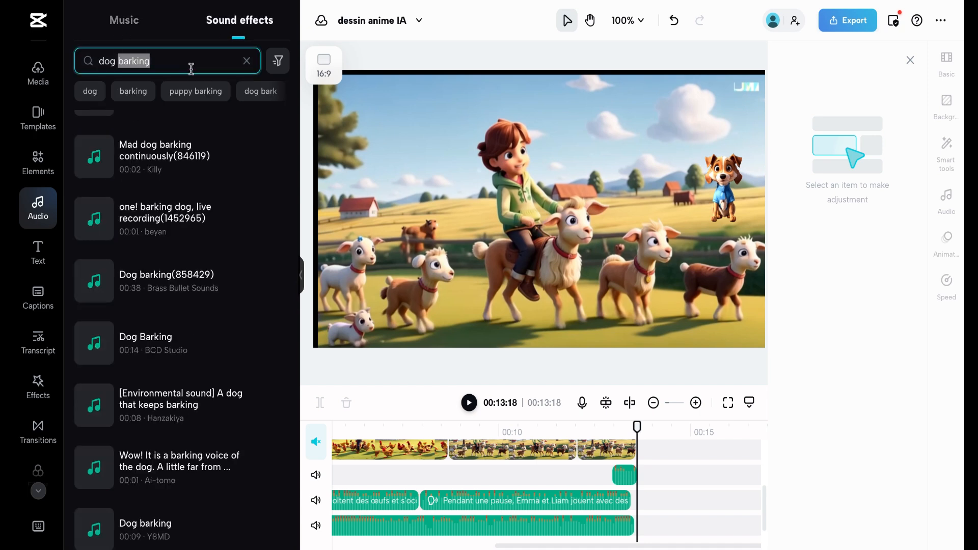
{"action": "left_click", "coordinate": [93, 157]}
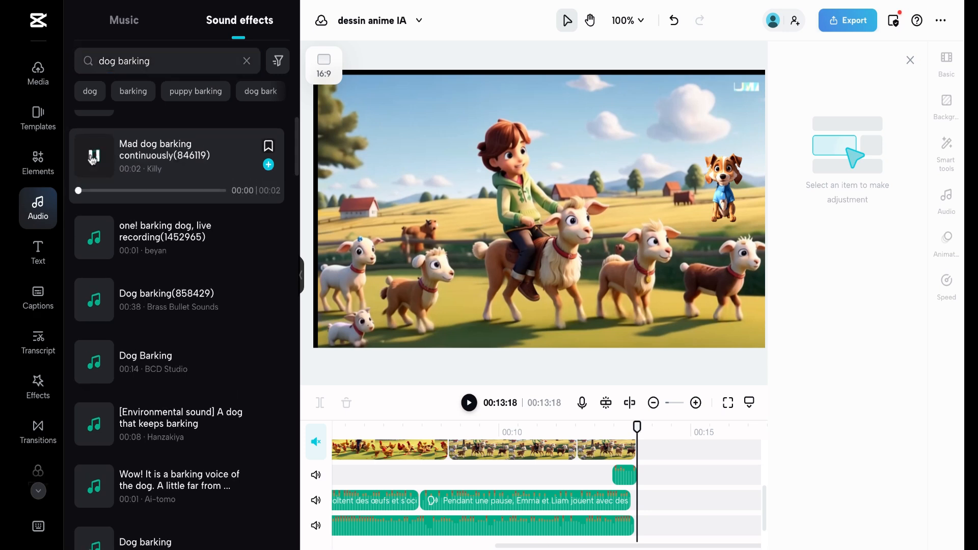
{"action": "left_click", "coordinate": [93, 158]}
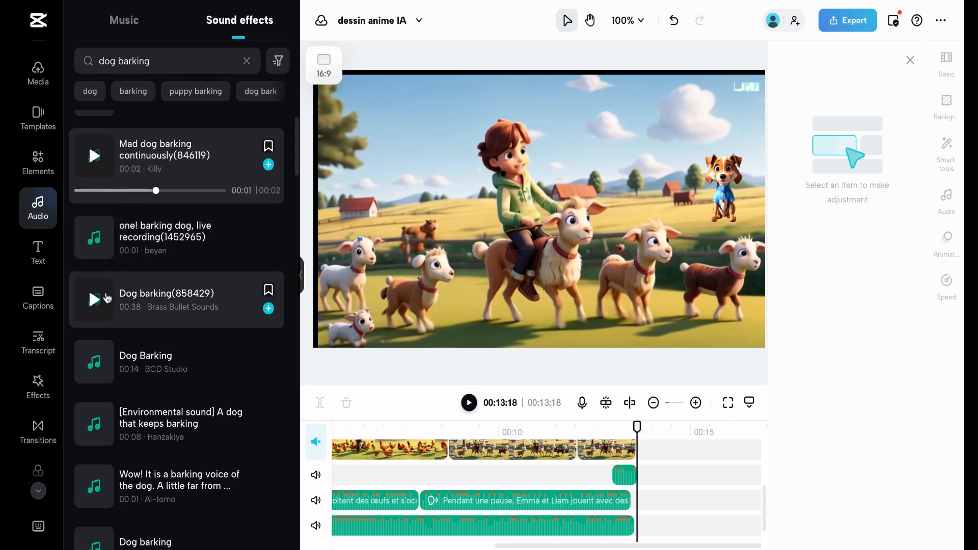
Step: Select the dog sound effect clip near the end of the timeline and play the video from 00:13:00 to hear it
{"action": "left_click", "coordinate": [621, 477]}
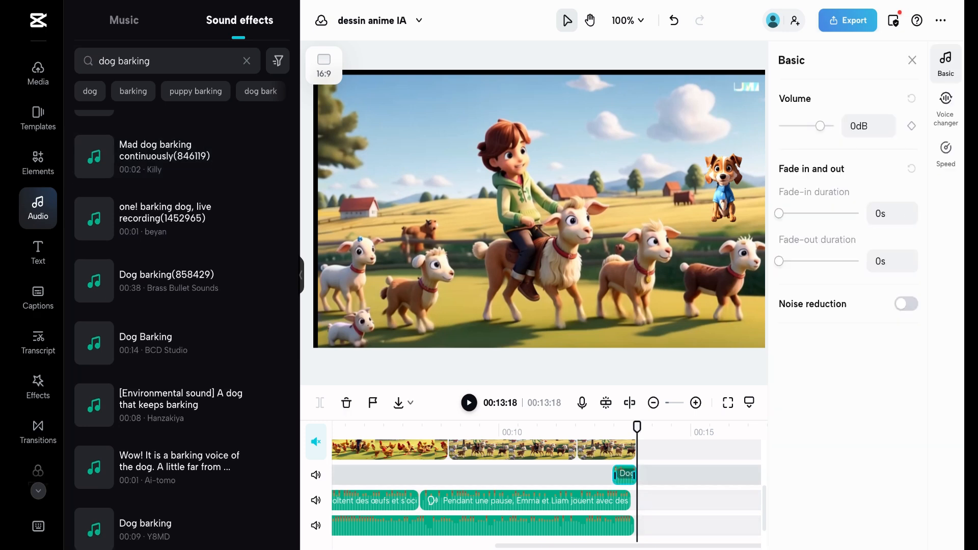
{"action": "left_click_drag", "start_coordinate": [634, 430], "coordinate": [613, 426]}
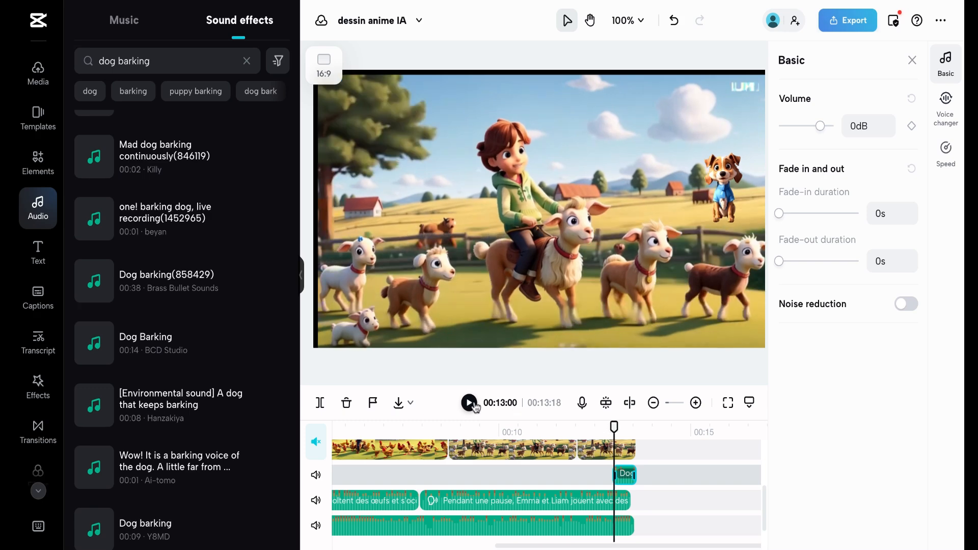
{"action": "left_click", "coordinate": [473, 405]}
{"action": "left_click", "coordinate": [473, 405]}
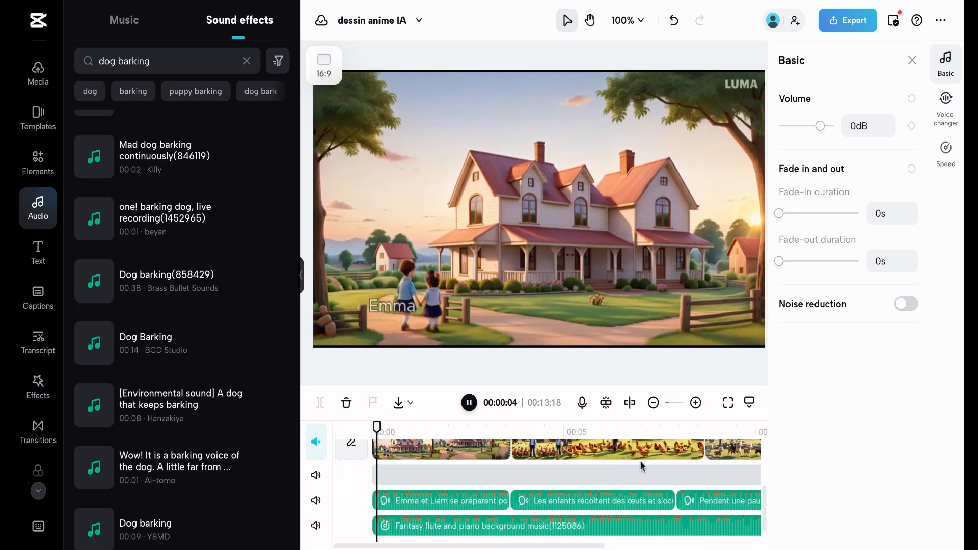
Step: Pause playback, select the "Fantasy flute and piano background music" clip on the timeline and show the music library results
{"action": "left_click", "coordinate": [469, 403]}
{"action": "left_click", "coordinate": [436, 518]}
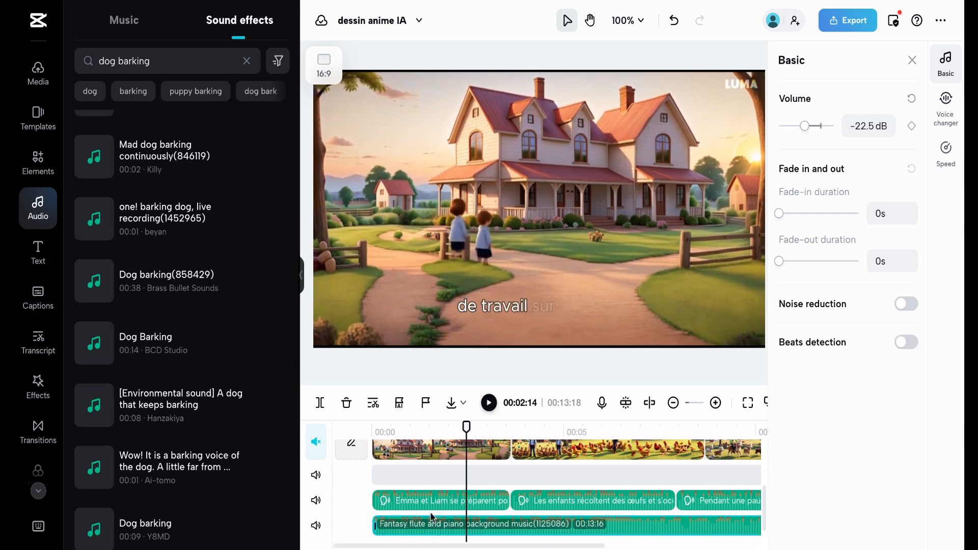
{"action": "left_click", "coordinate": [123, 21]}
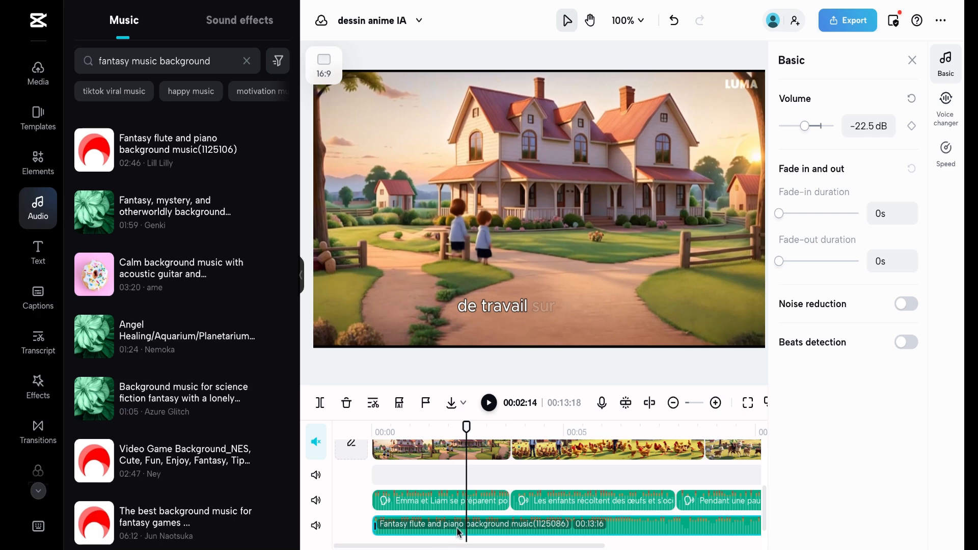
Step: Return to the start of the timeline and play the whole video in full screen
{"action": "left_click_drag", "start_coordinate": [467, 429], "coordinate": [372, 429]}
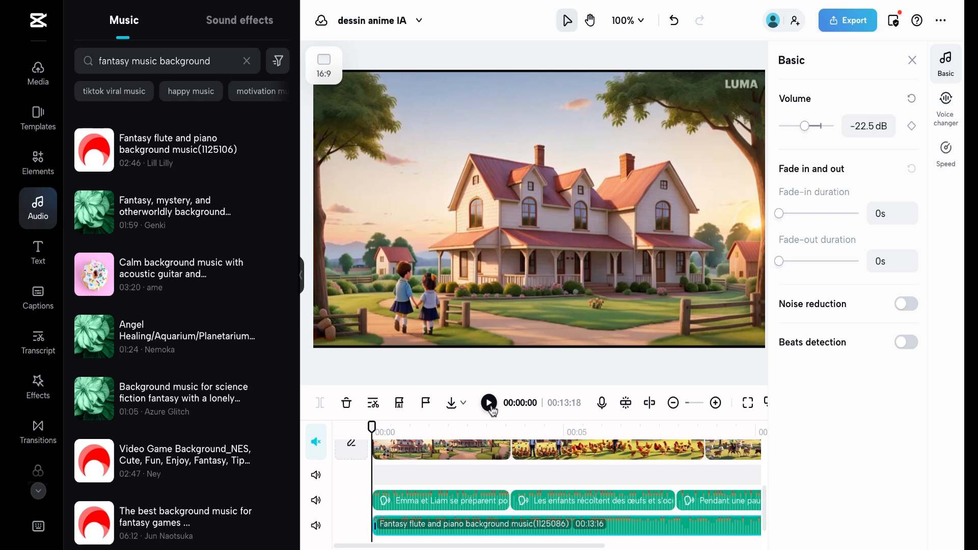
{"action": "left_click", "coordinate": [748, 403]}
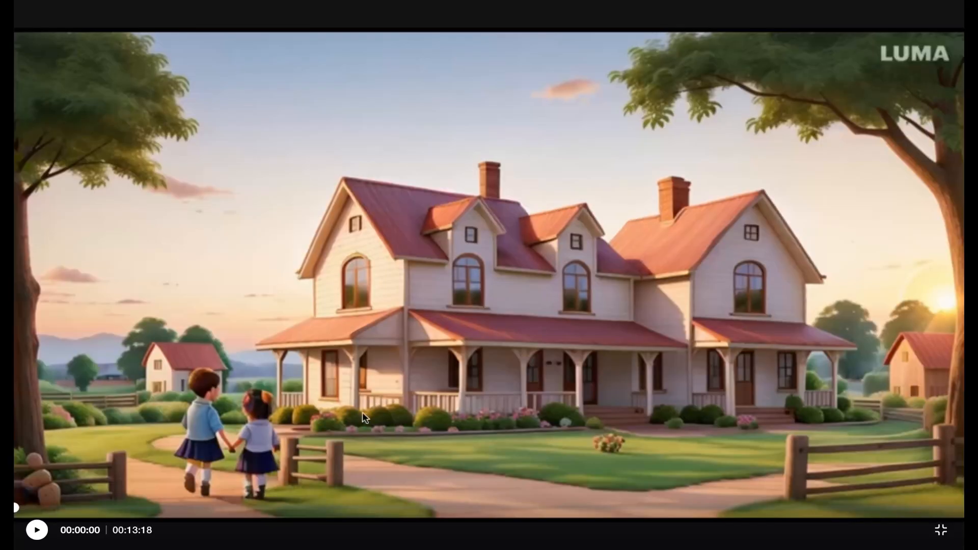
{"action": "left_click", "coordinate": [36, 530]}
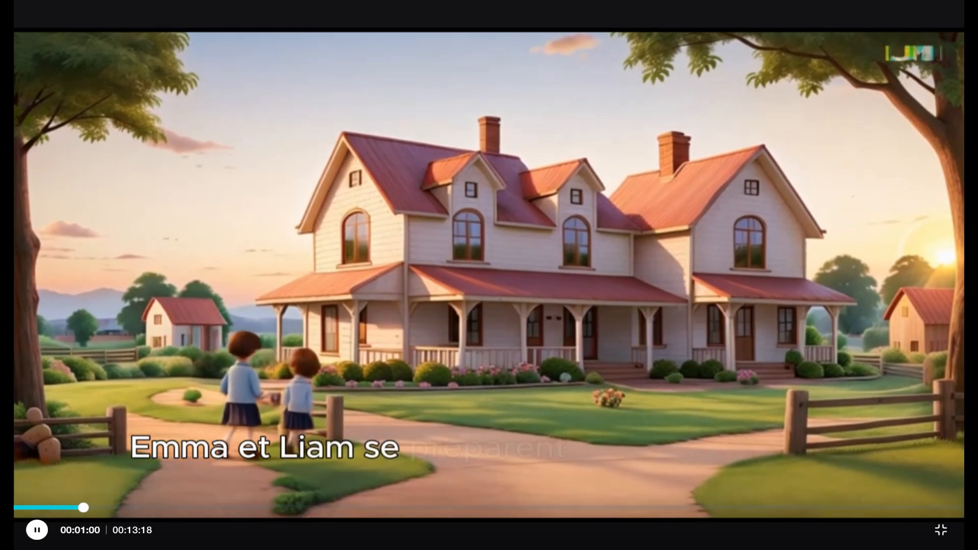